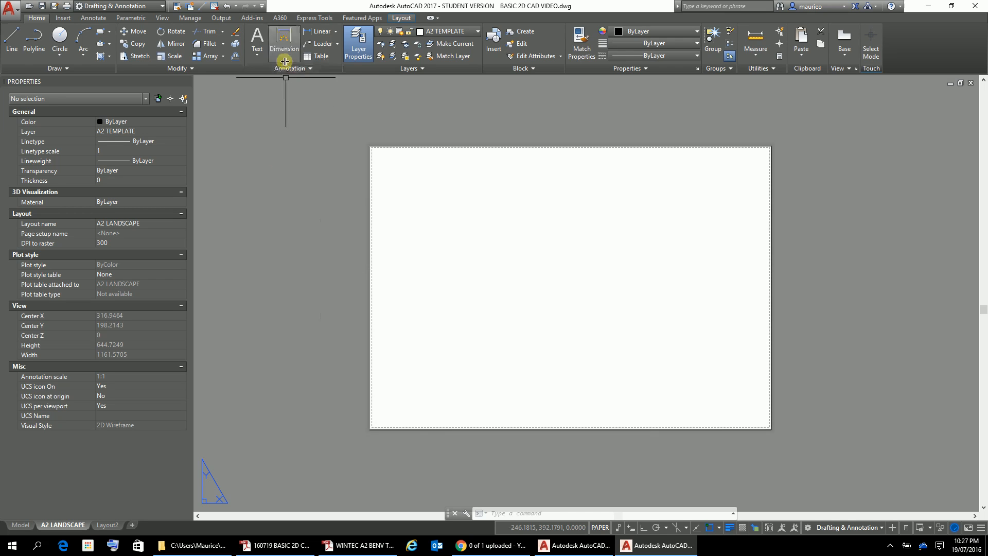
- Draw a horizontal construction line (XLINE) along the top edge of the A2 sheet, through its upper-left corner
scroll(419, 192, up, 5)
middle_drag(346, 161, 346, 311)
scroll(345, 311, down, 4)
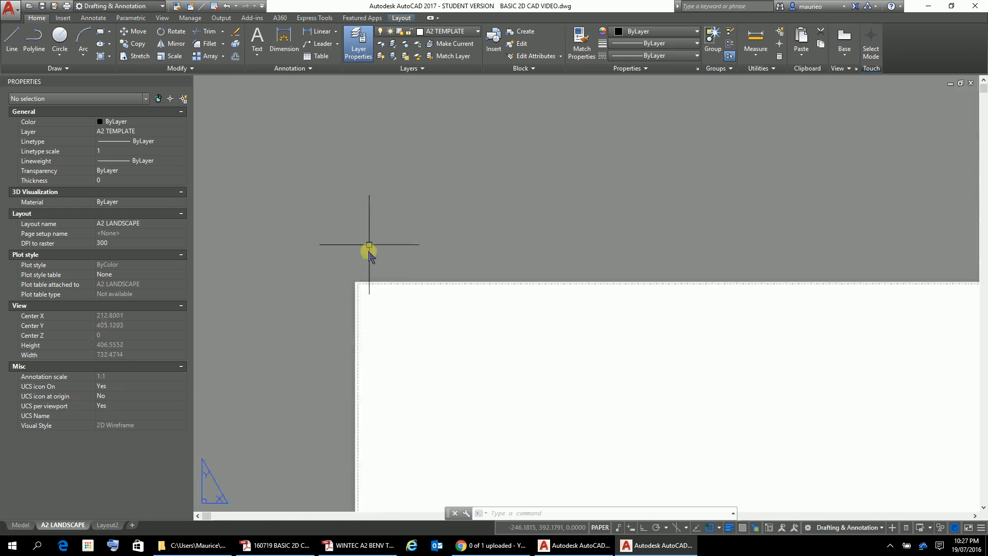
scroll(372, 249, up, 4)
scroll(361, 361, up, 2)
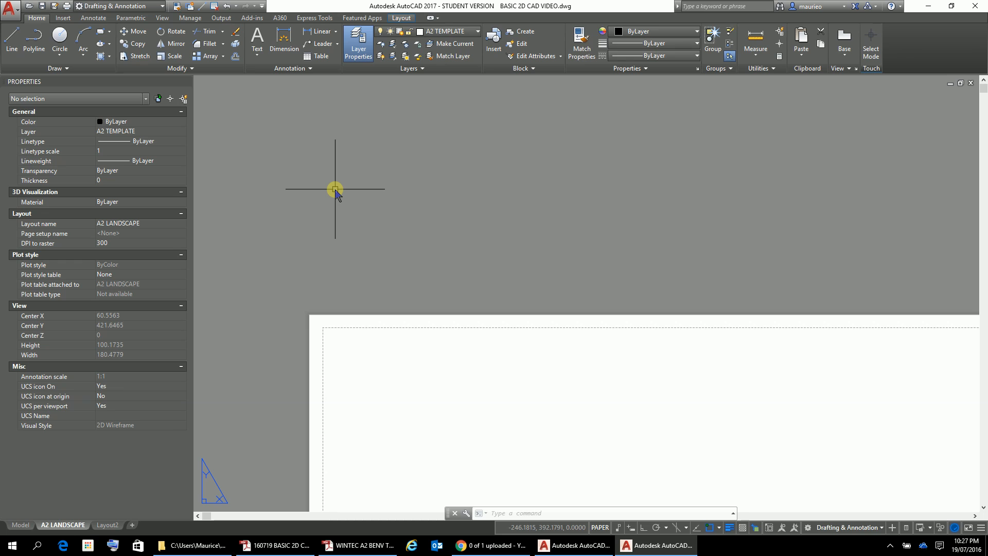
text(XL)
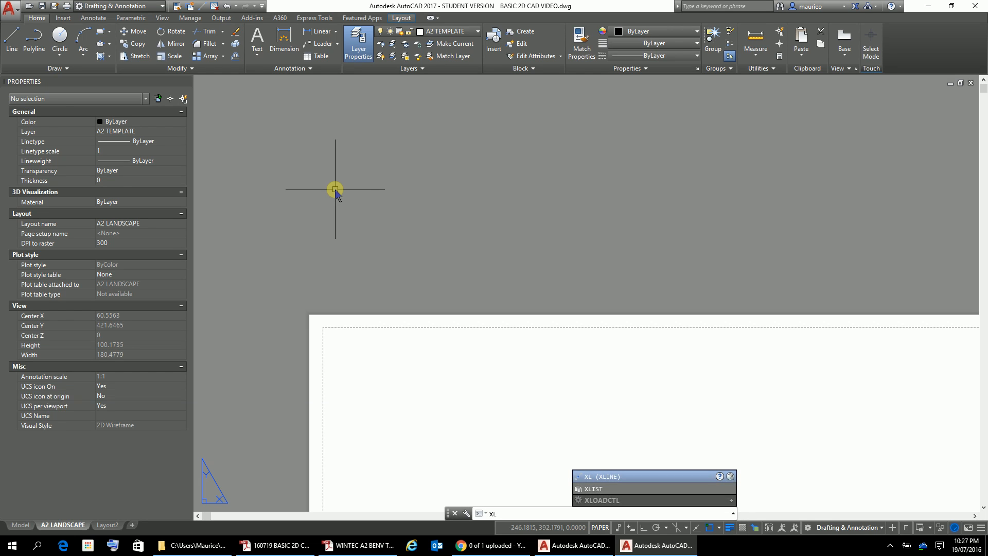
key(Return)
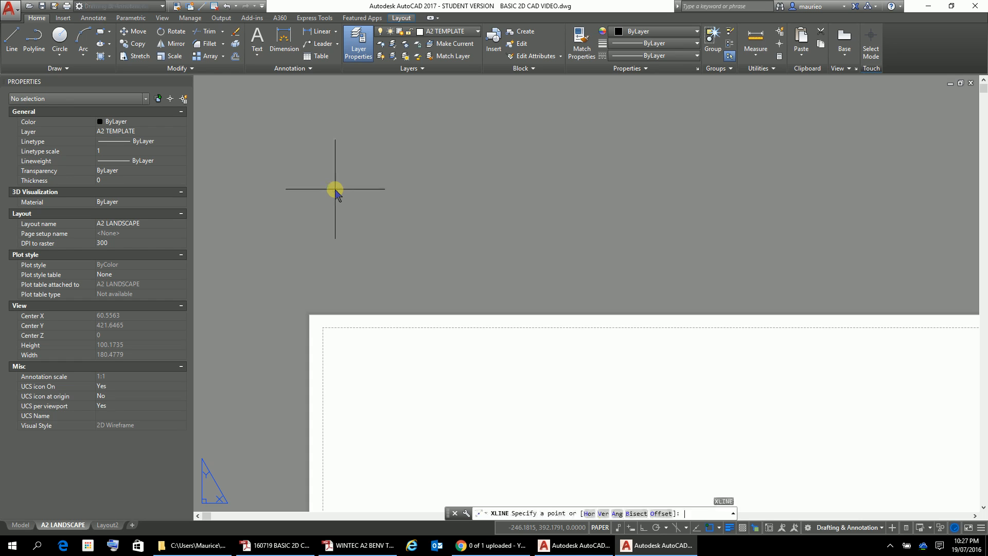
click(589, 517)
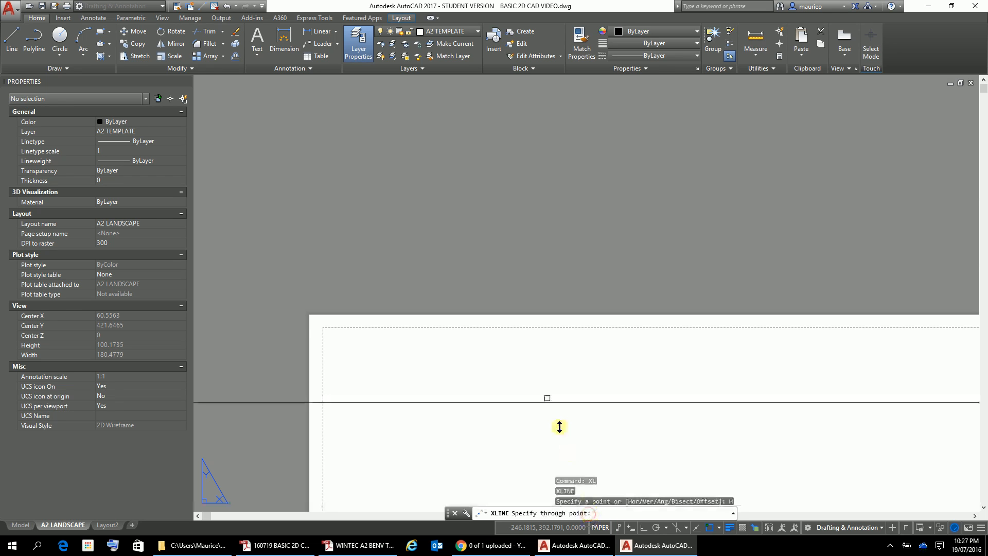
scroll(310, 322, up, 3)
scroll(310, 321, up, 2)
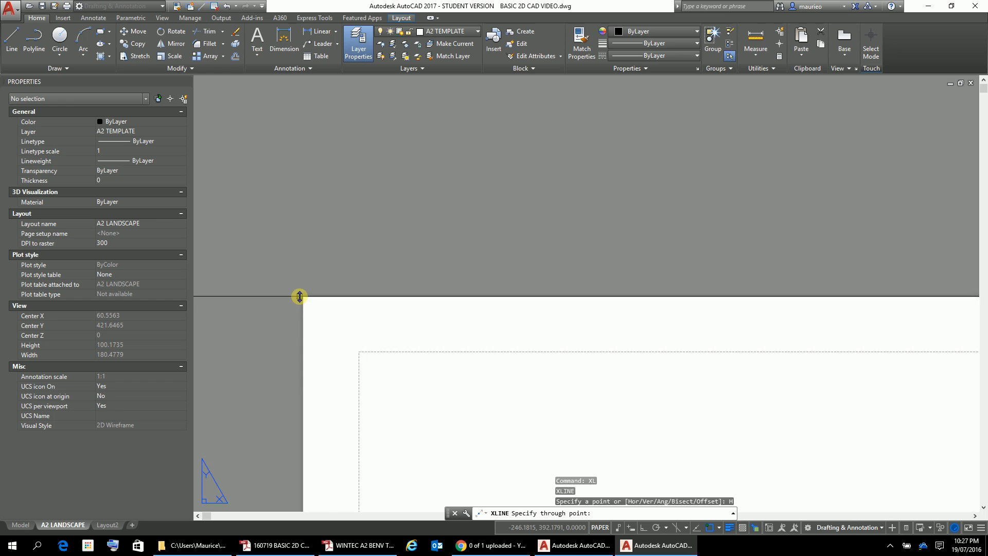
click(300, 296)
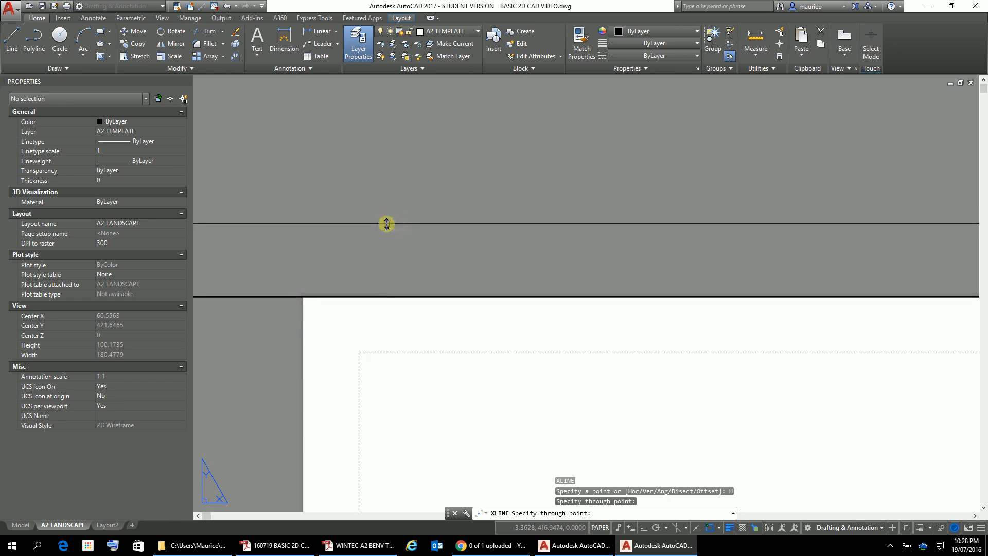
key(Escape)
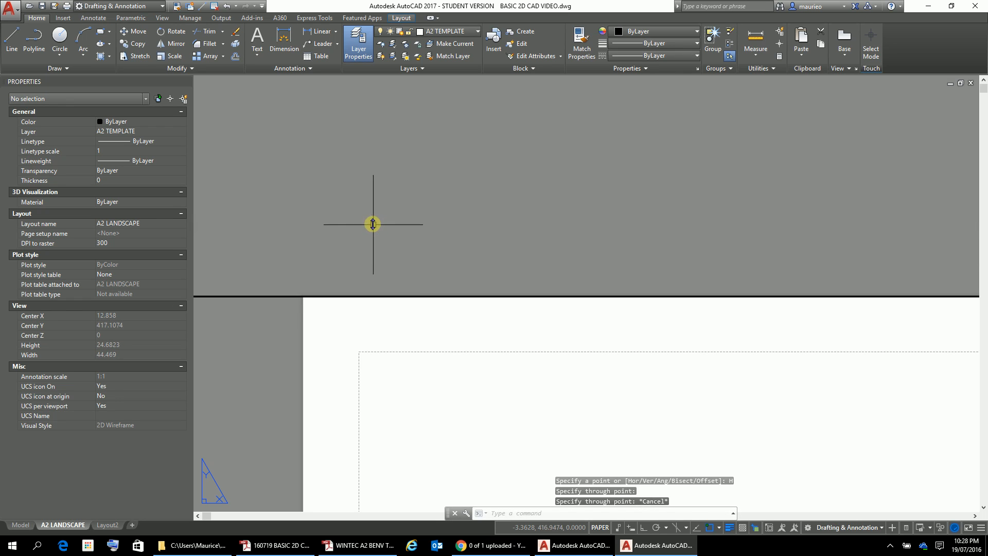
- Draw a vertical construction line along the left edge of the A2 sheet
text(x)
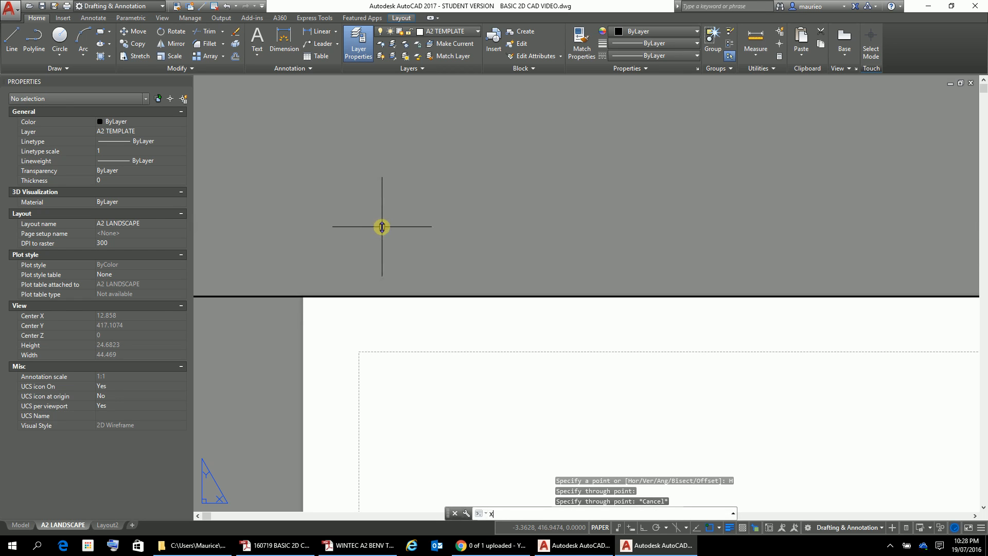
text(L)
key(Return)
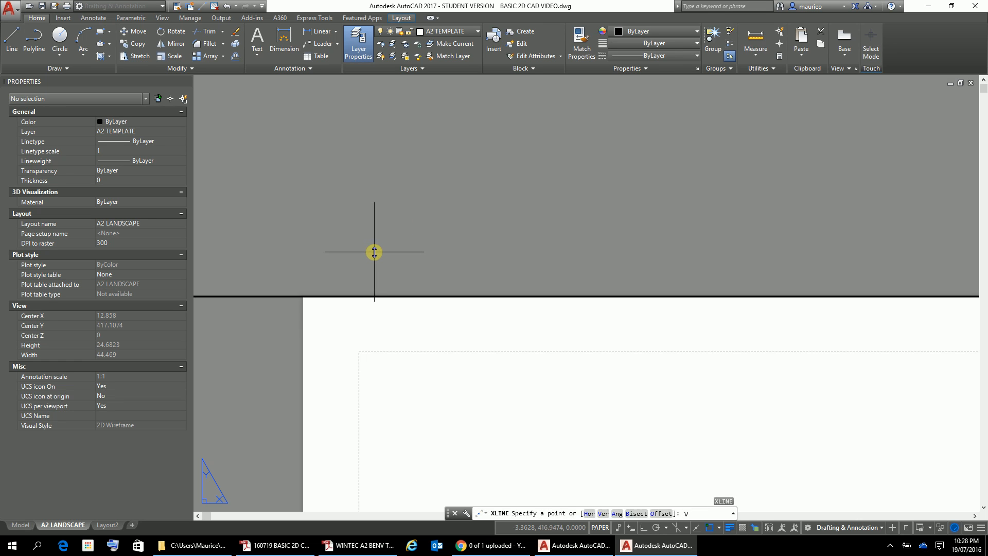
key(Return)
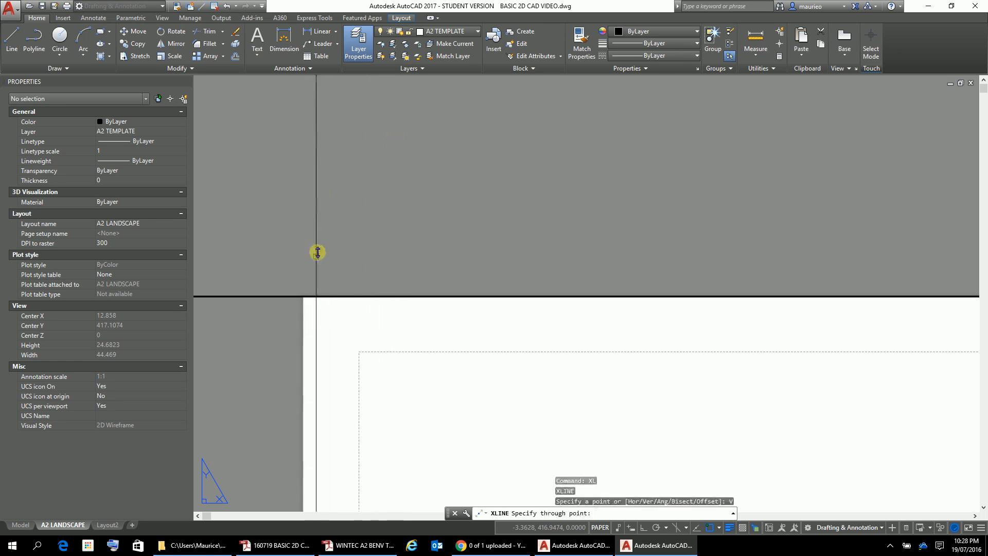
click(303, 323)
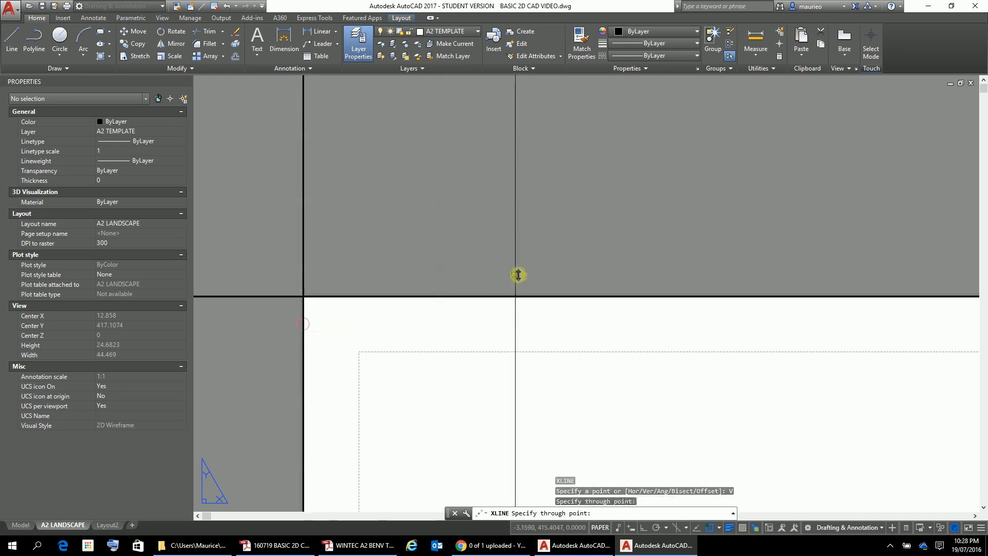
- Place another vertical construction line through the sheet's upper-right corner and end the XLINE command
scroll(615, 223, down, 8)
scroll(746, 341, down, 6)
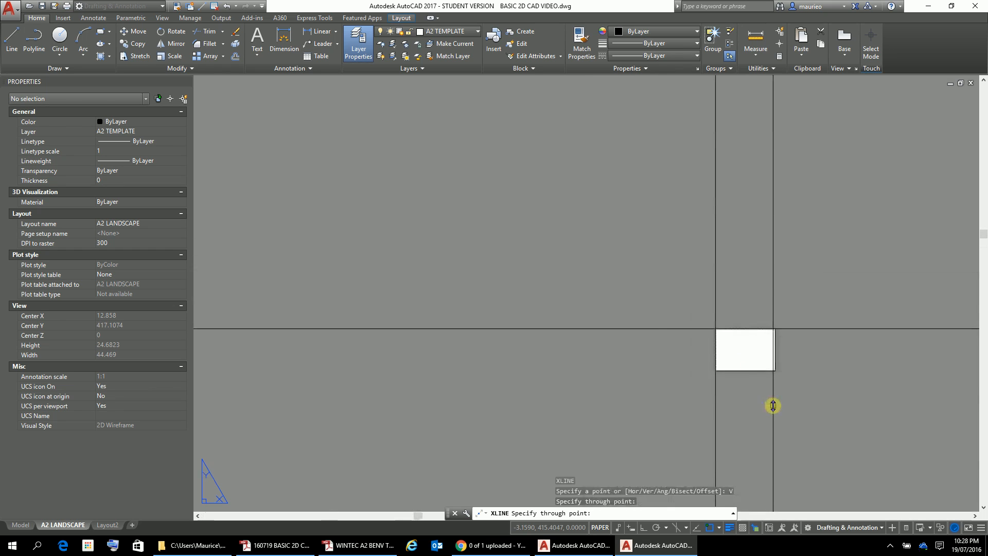
middle_drag(606, 324, 243, 242)
scroll(301, 278, up, 6)
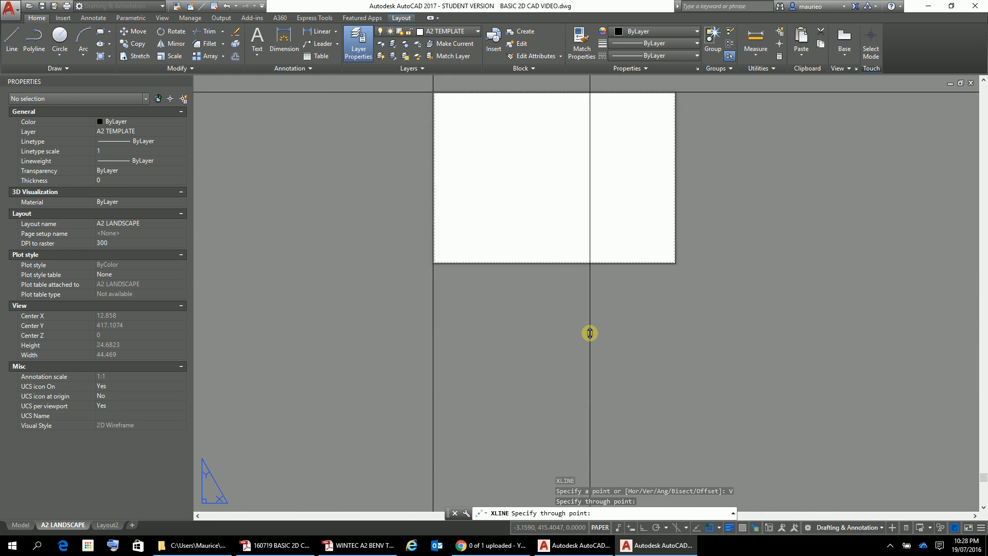
scroll(637, 243, up, 6)
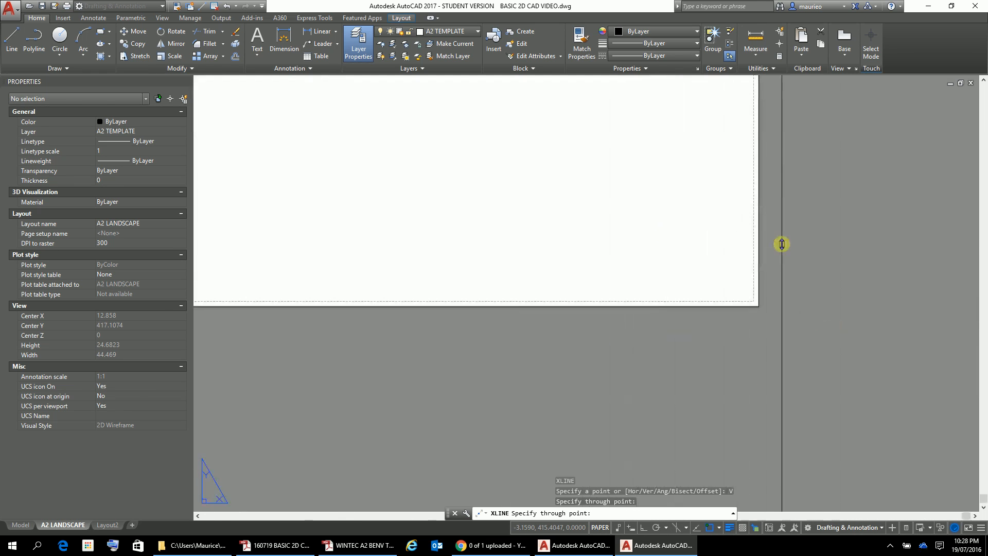
middle_drag(780, 244, 728, 517)
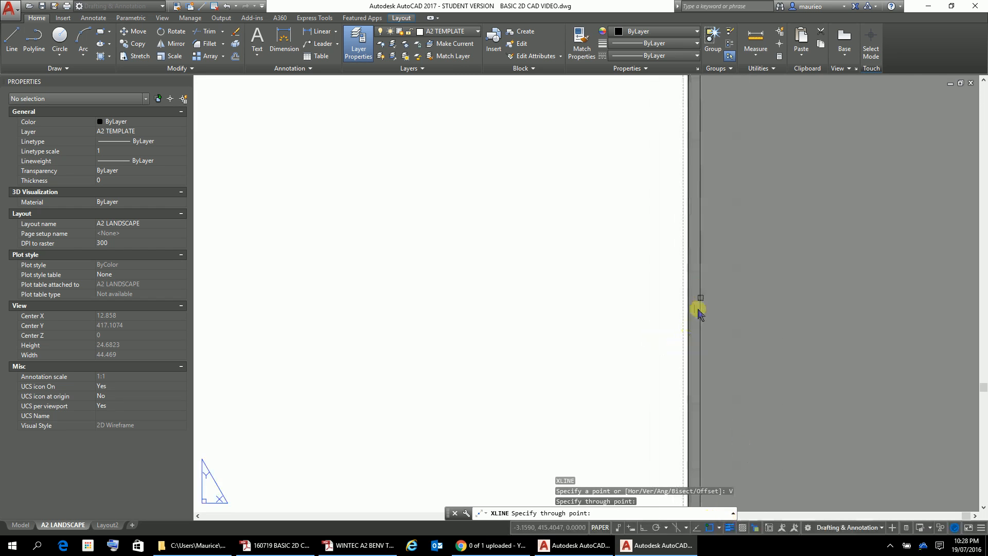
scroll(701, 254, down, 3)
middle_drag(697, 261, 746, 453)
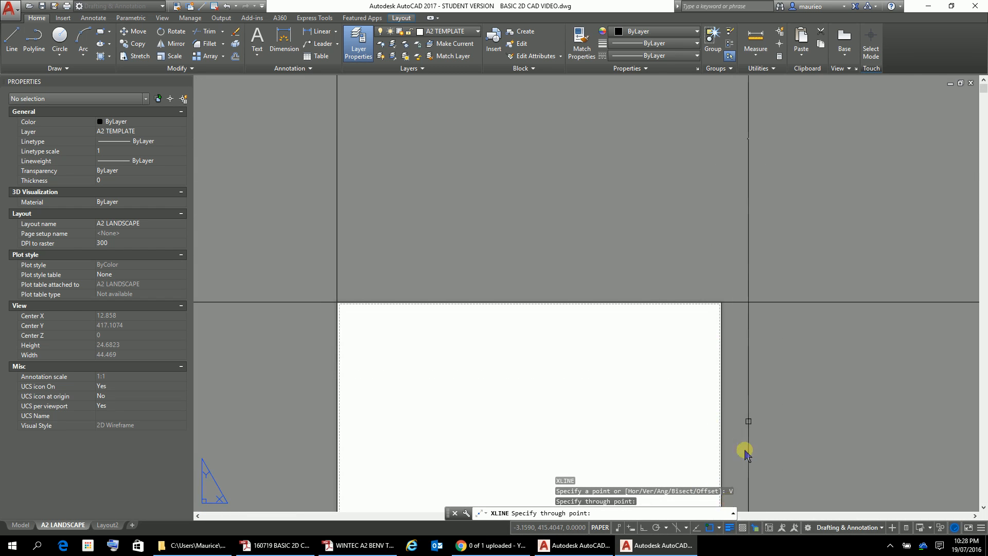
scroll(728, 358, up, 3)
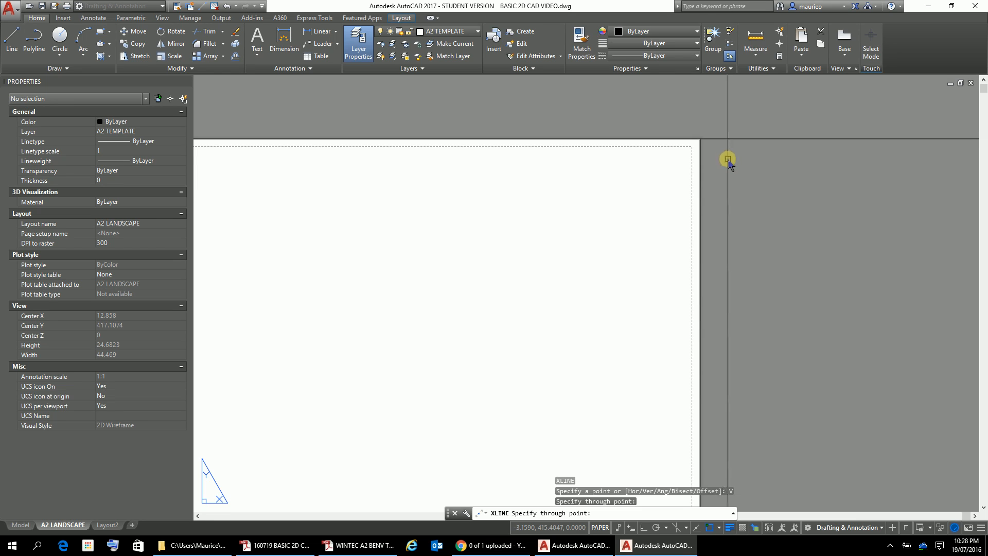
click(700, 139)
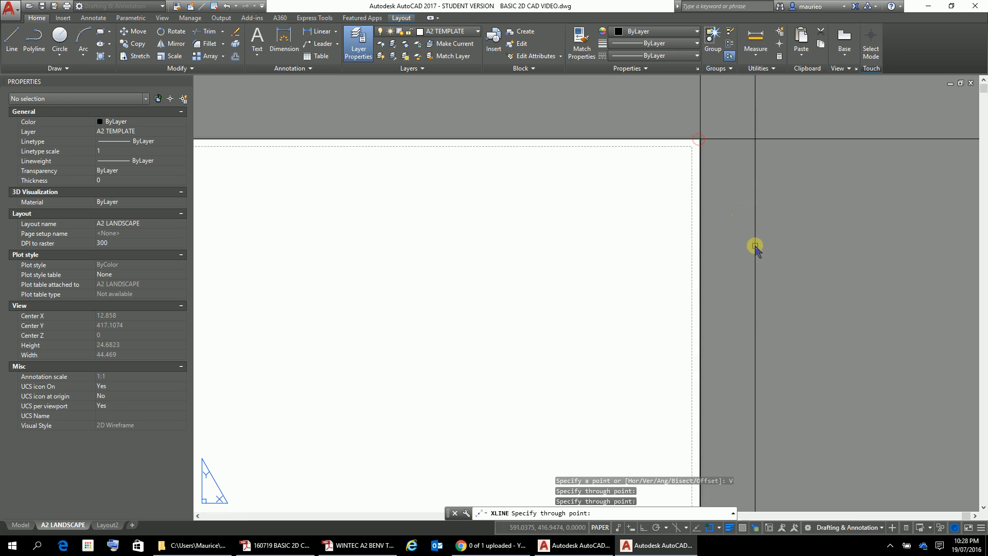
key(Escape)
key(Escape)
key(Escape)
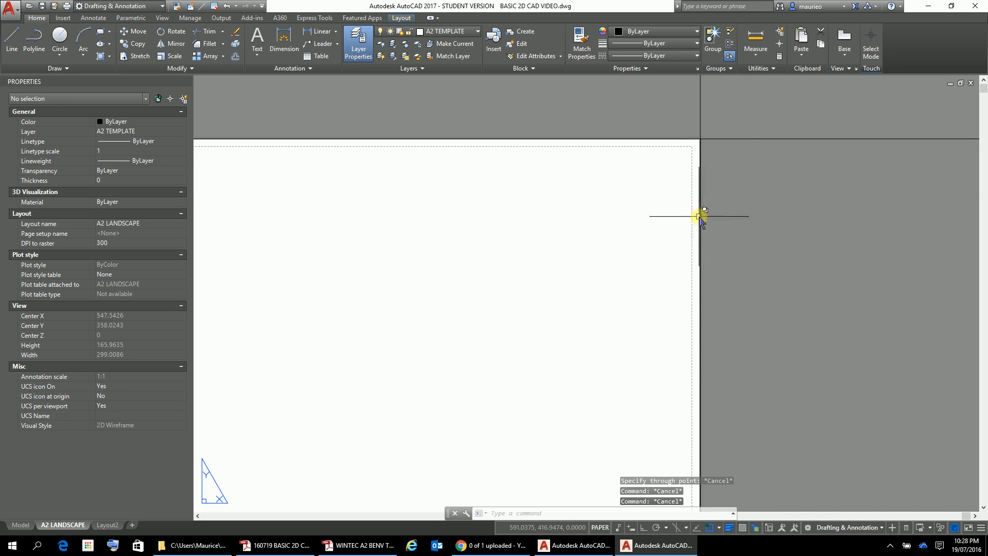
- Delete the ordinary line that overlaps the construction line on the sheet's right edge
click(701, 215)
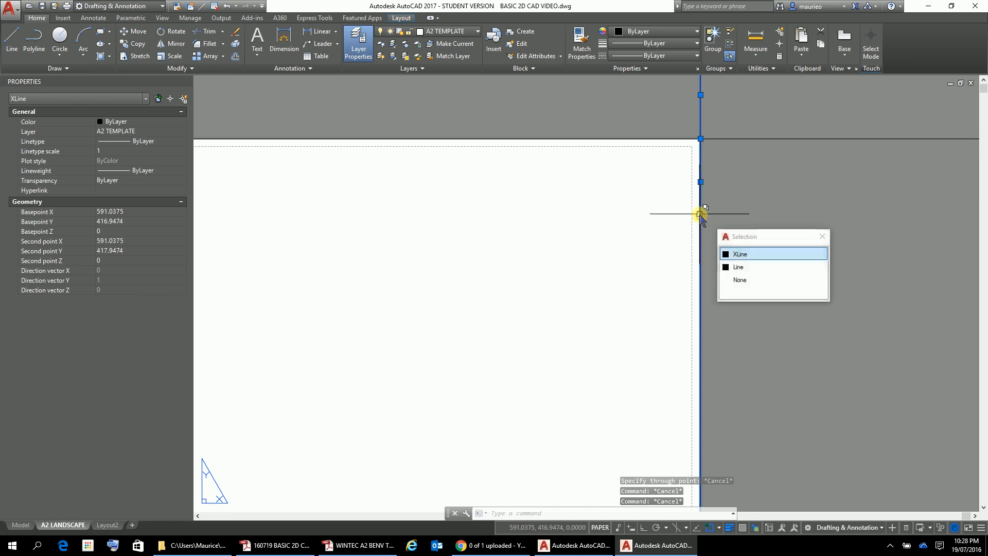
click(740, 269)
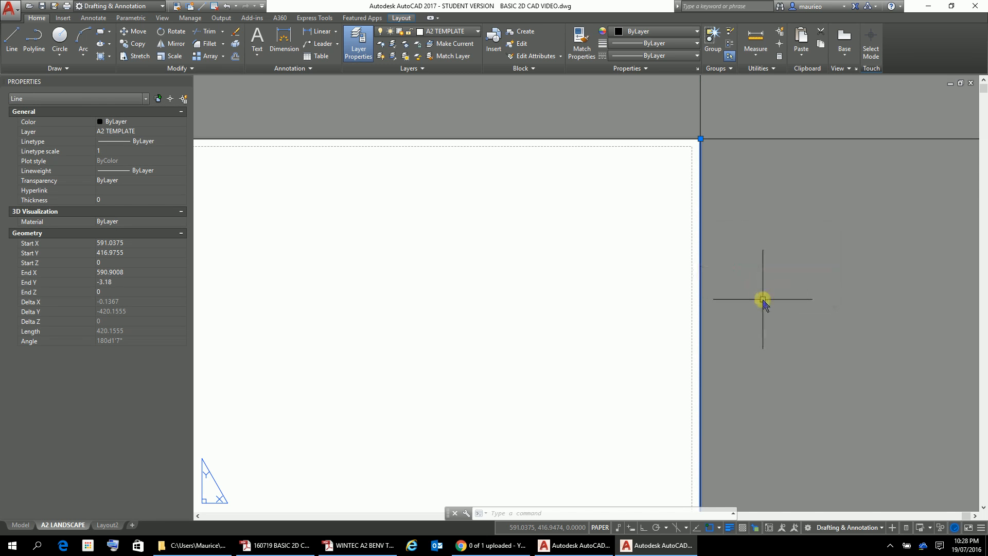
key(Delete)
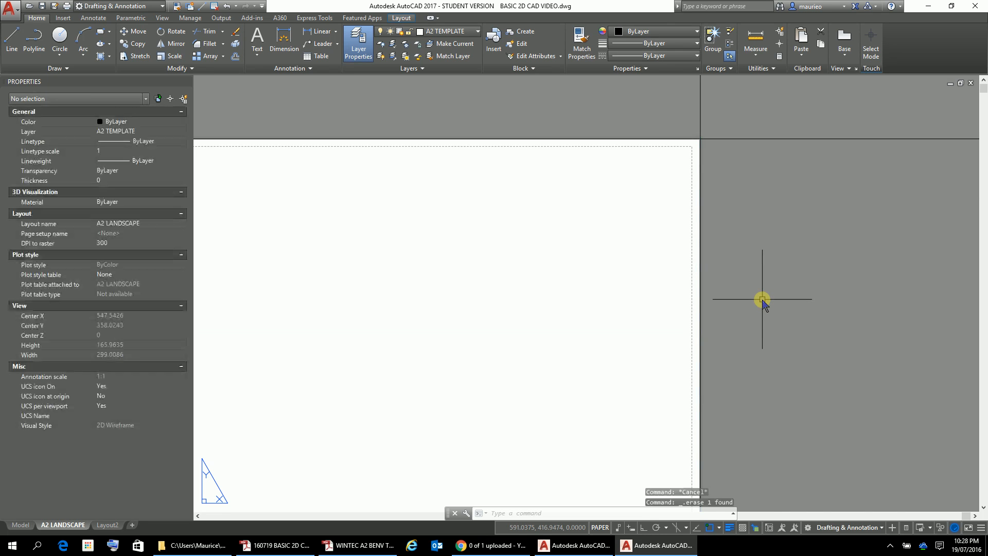
- Delete the ordinary line along the sheet's bottom edge, and check the top and left edges for similar leftover lines
click(654, 139)
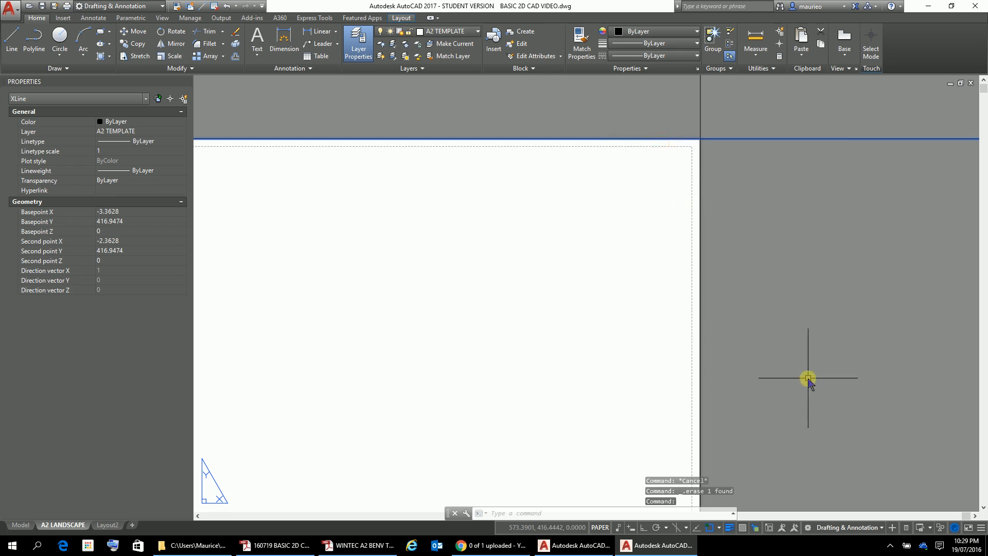
scroll(808, 379, down, 10)
scroll(784, 376, up, 2)
middle_drag(784, 375, 757, 176)
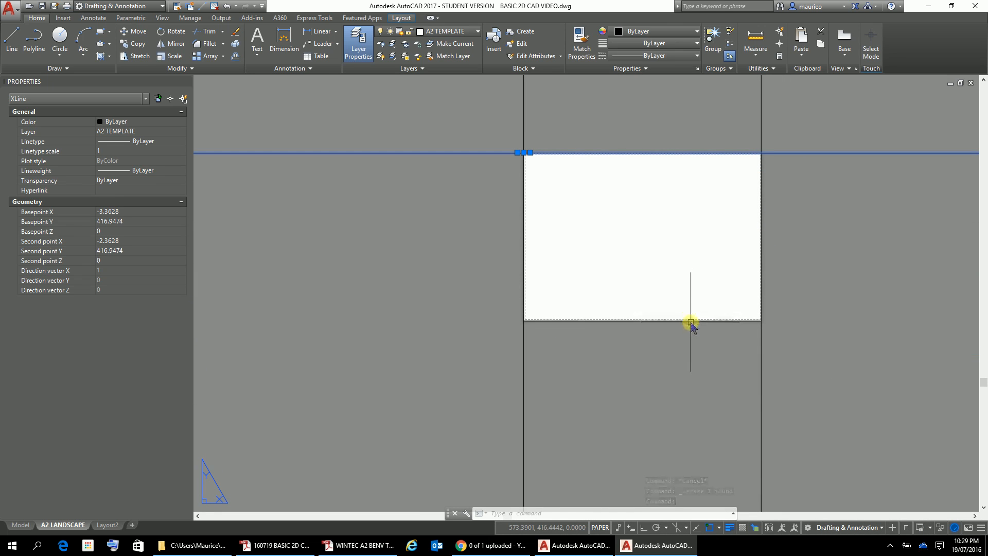
click(691, 321)
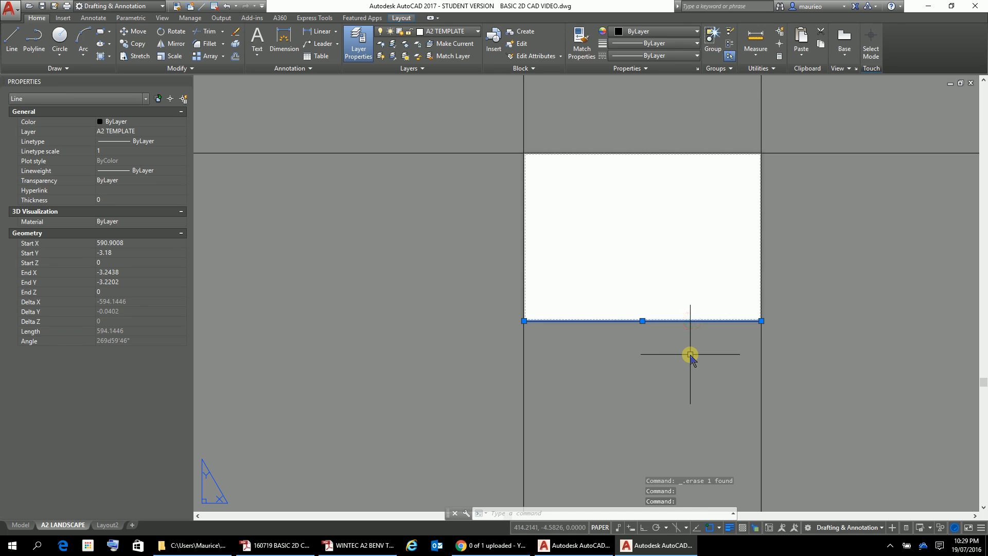
key(Delete)
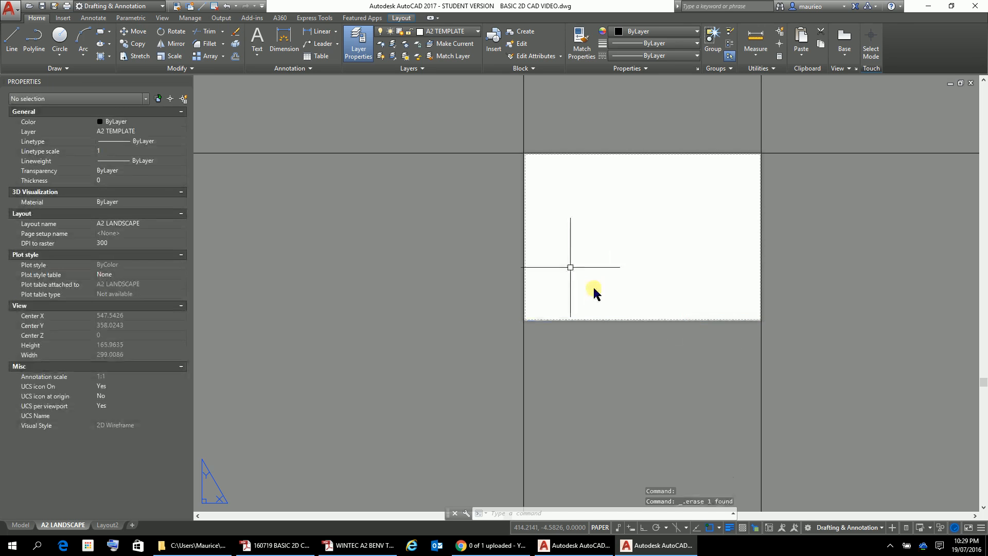
click(524, 226)
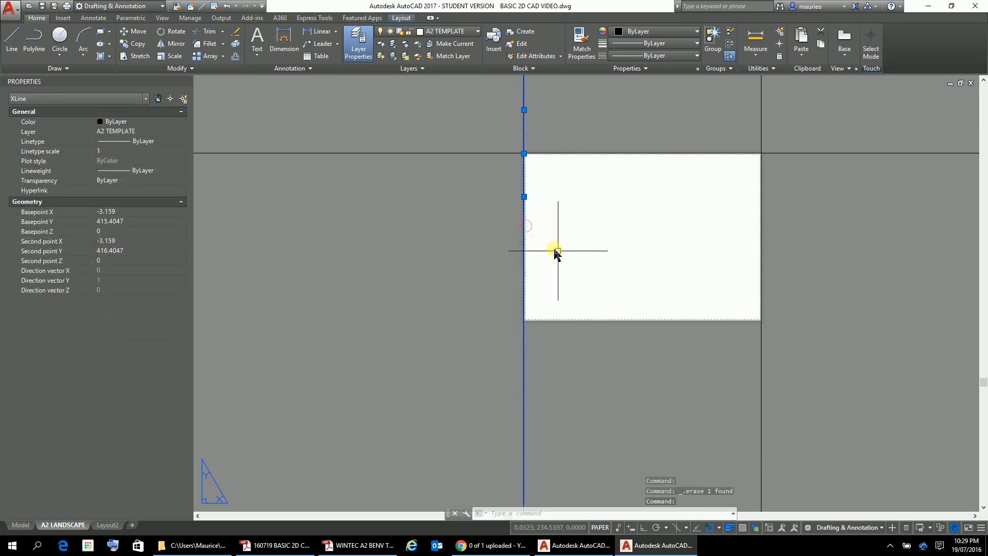
key(Escape)
key(Escape)
key(Escape)
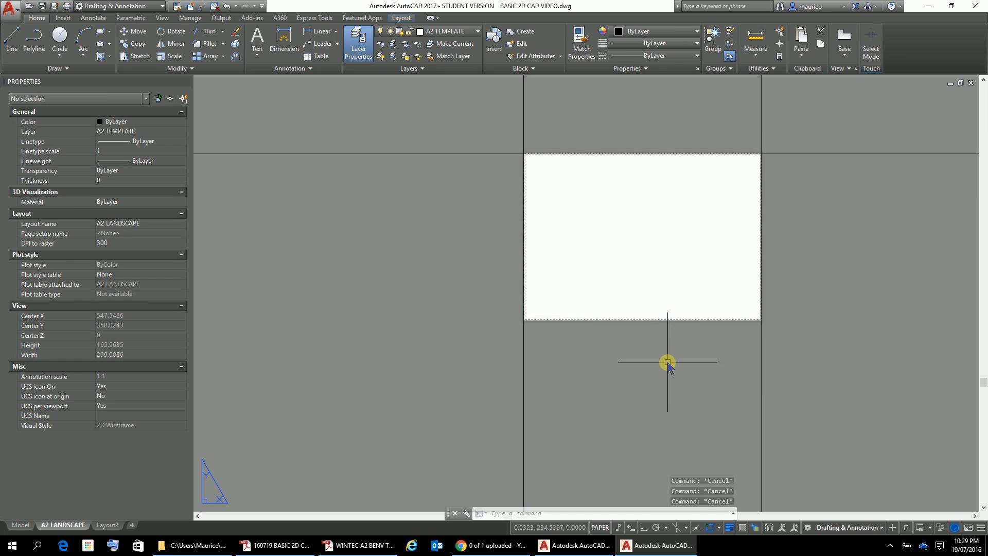
- Draw a horizontal construction line along the sheet's bottom edge, through its lower-left corner
scroll(670, 362, up, 2)
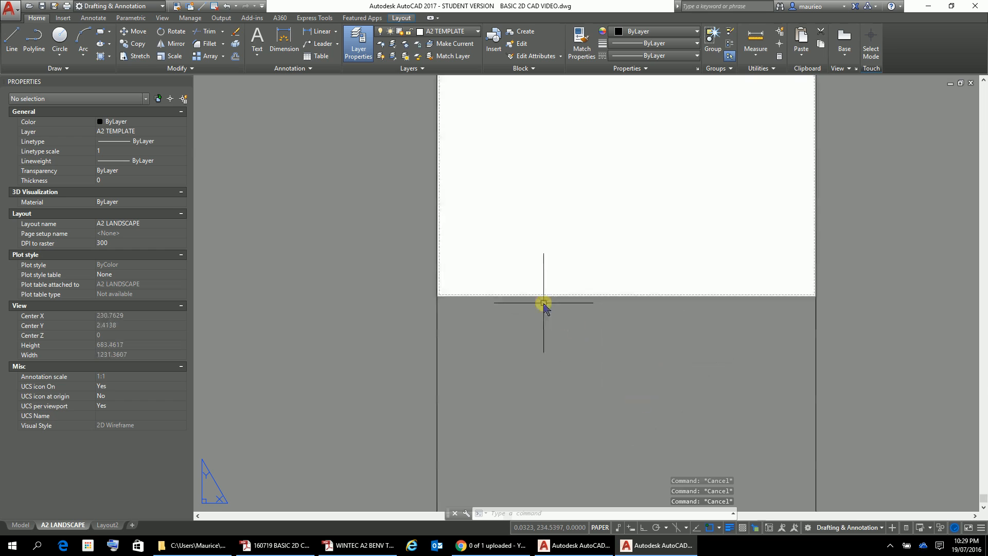
text(xl)
key(Return)
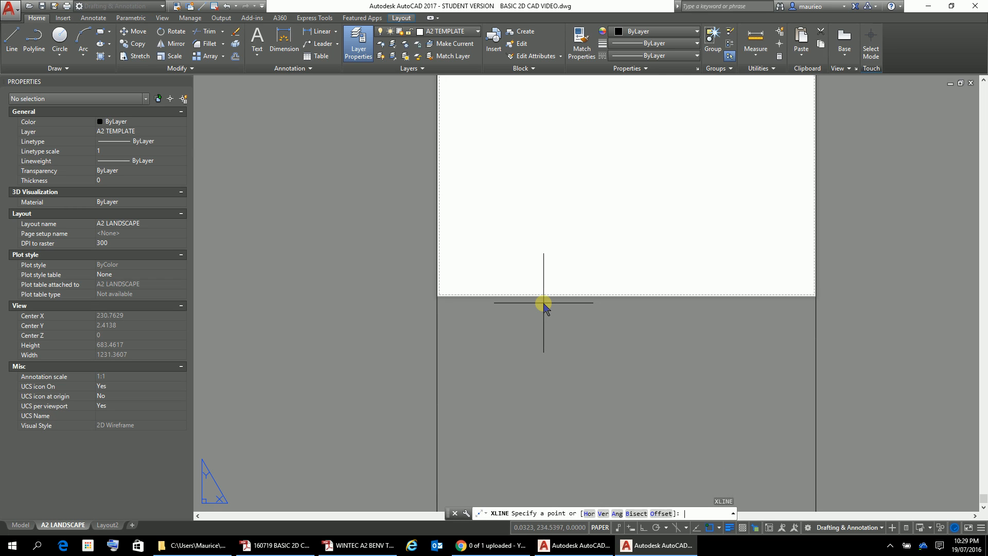
text(h)
key(Return)
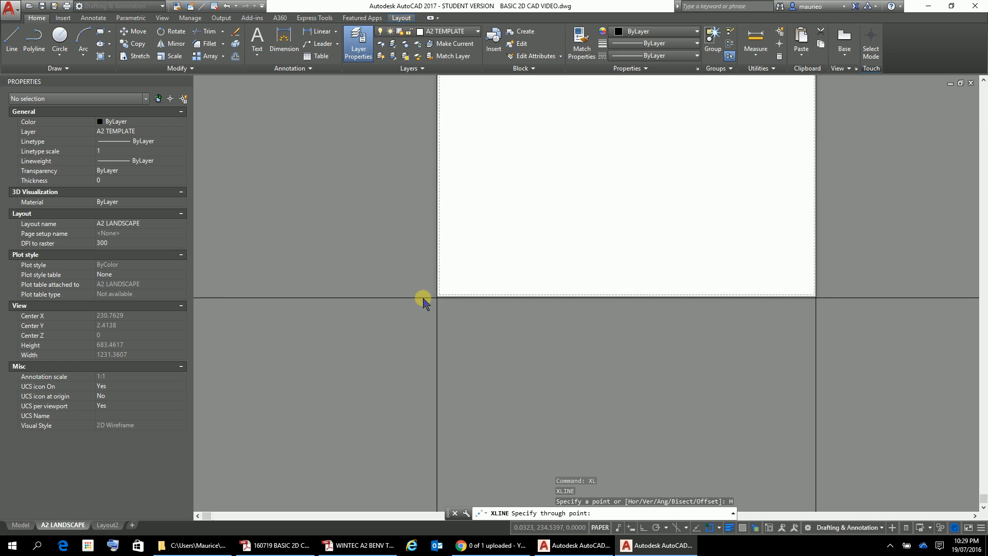
scroll(424, 302, up, 8)
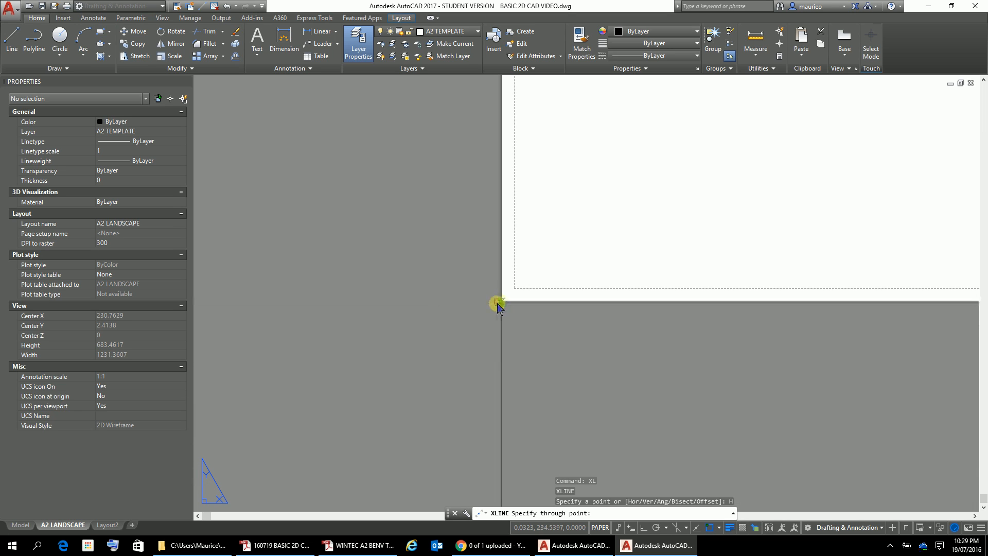
click(497, 303)
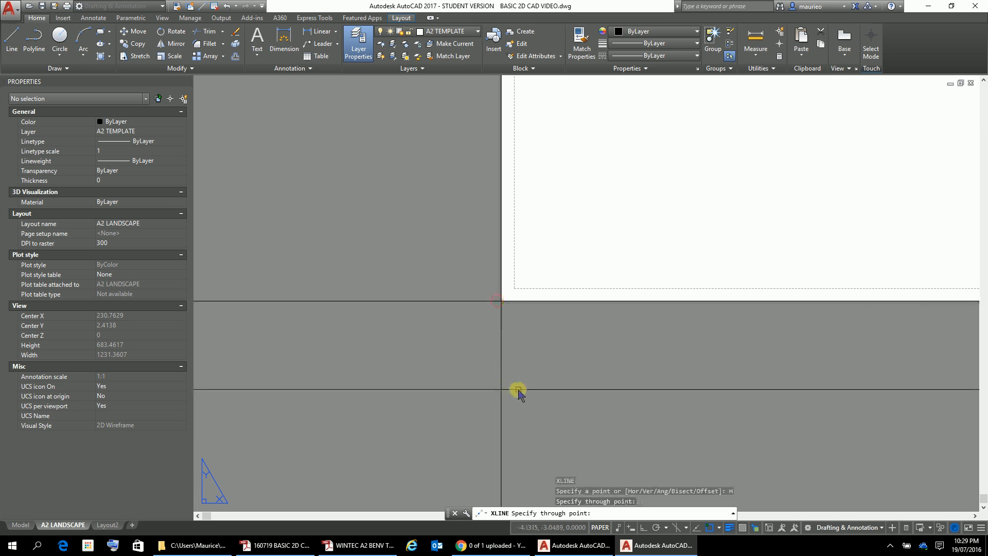
key(Escape)
key(Escape)
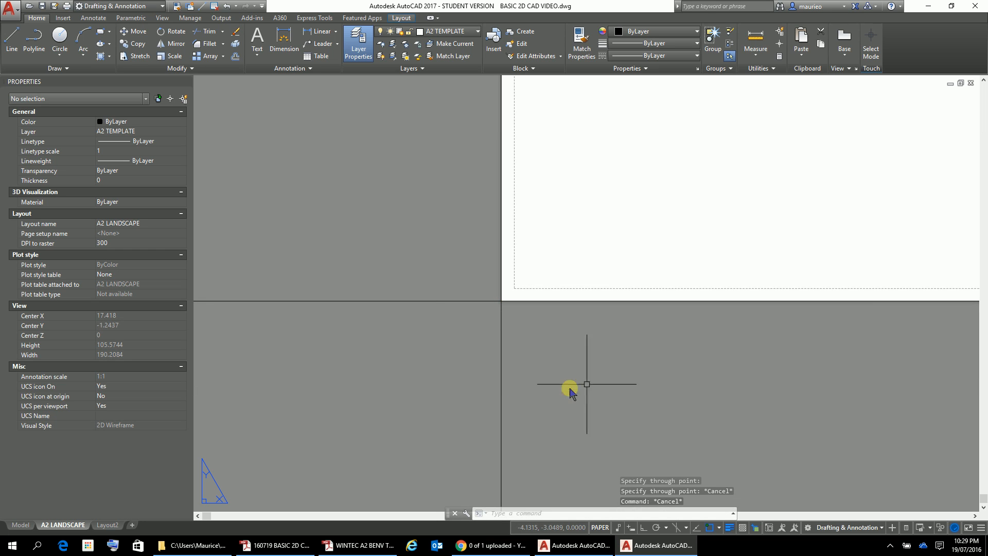
- Review which running object snap modes are enabled
scroll(789, 322, down, 15)
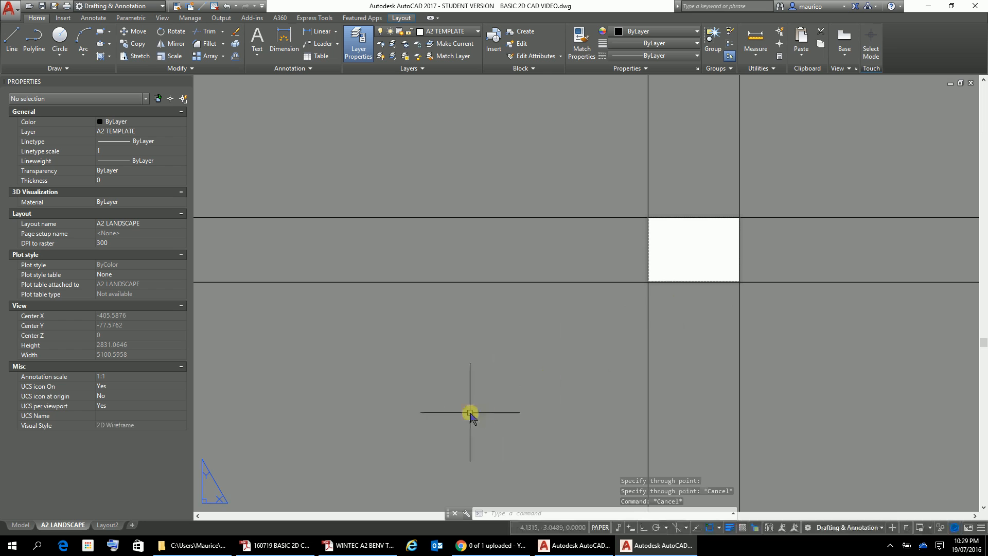
click(721, 528)
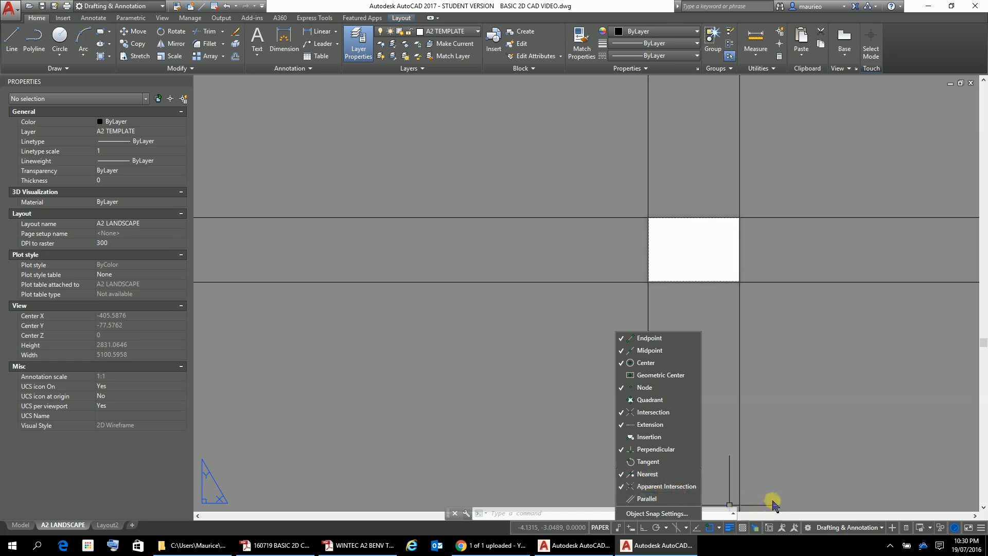
click(772, 432)
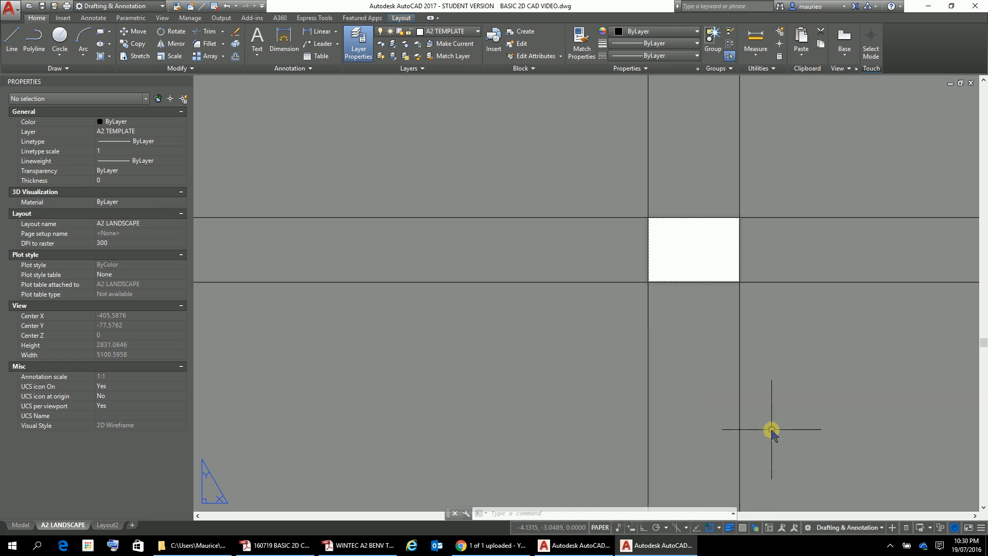
click(708, 527)
click(708, 528)
text(TR)
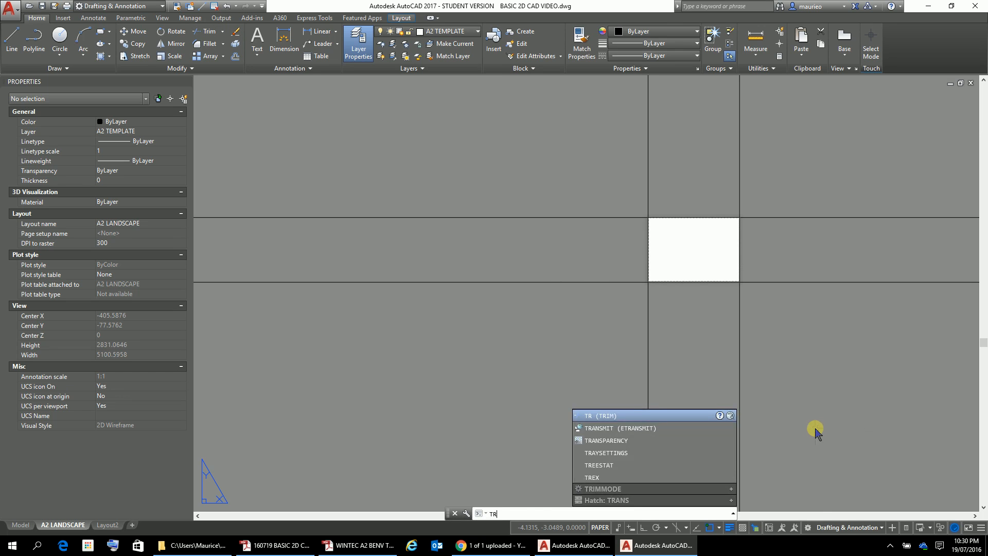
key(Return)
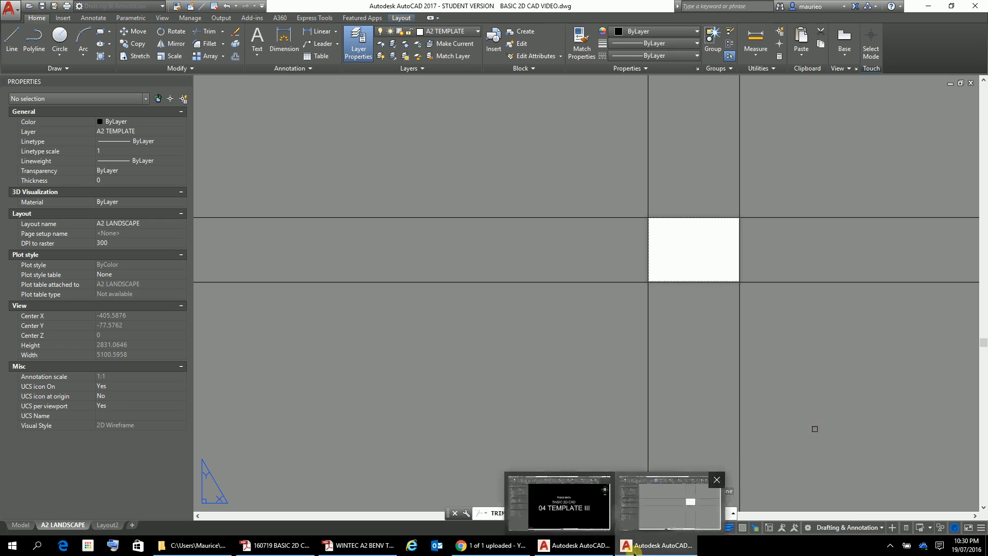
key(Return)
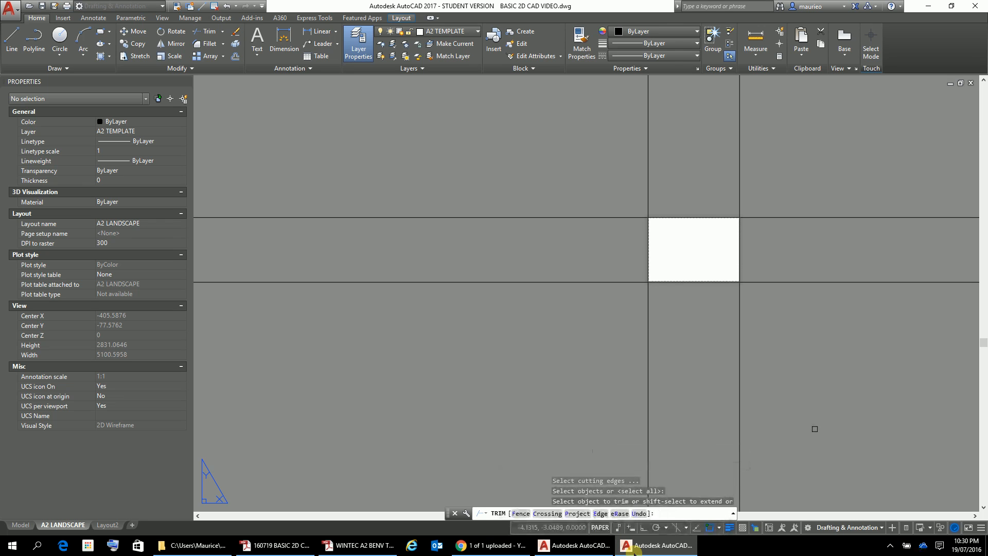
key(Escape)
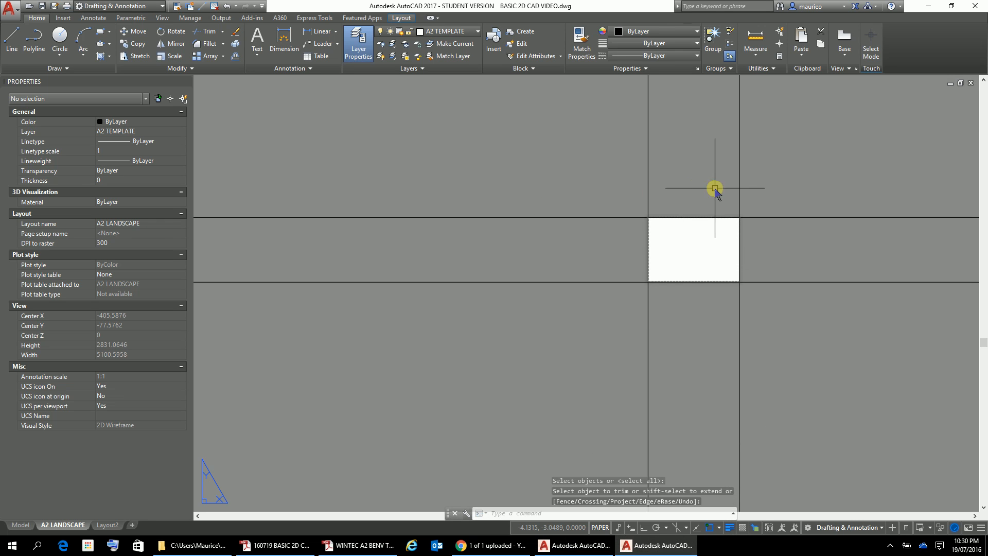
click(740, 179)
click(804, 179)
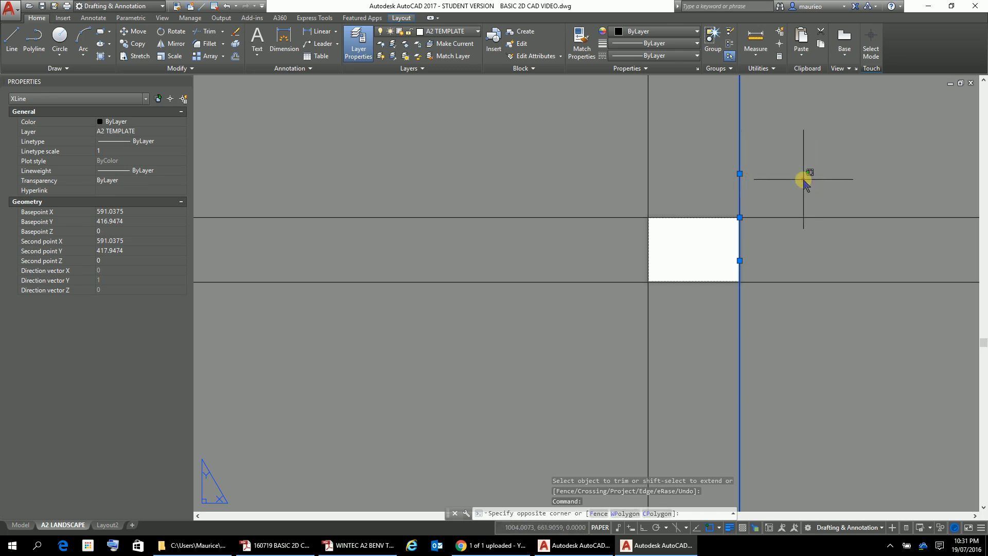
key(Escape)
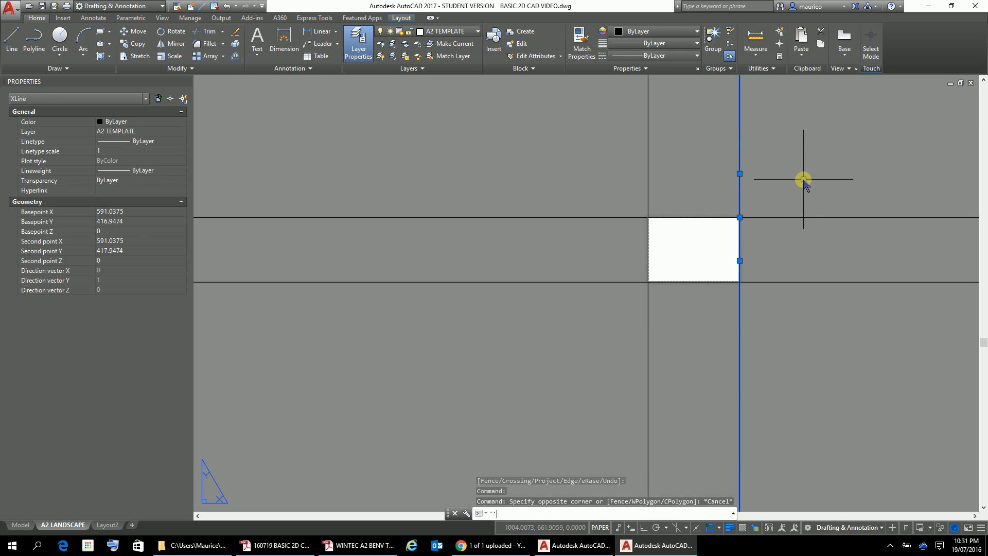
key(Escape)
key(Escape)
key(Escape)
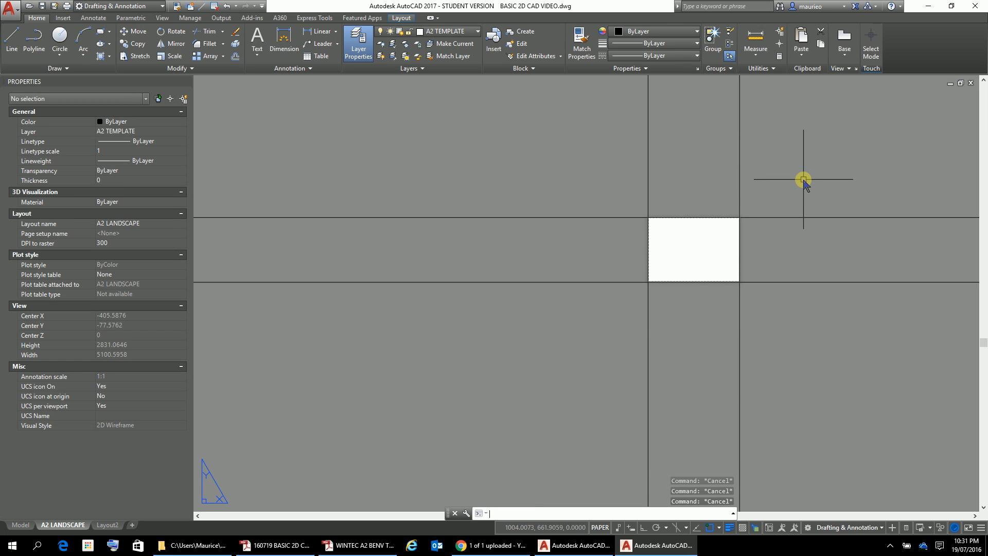
- Trim the construction-line parts extending above and to the left of the sheet, using all objects as cutting edges
text(TR)
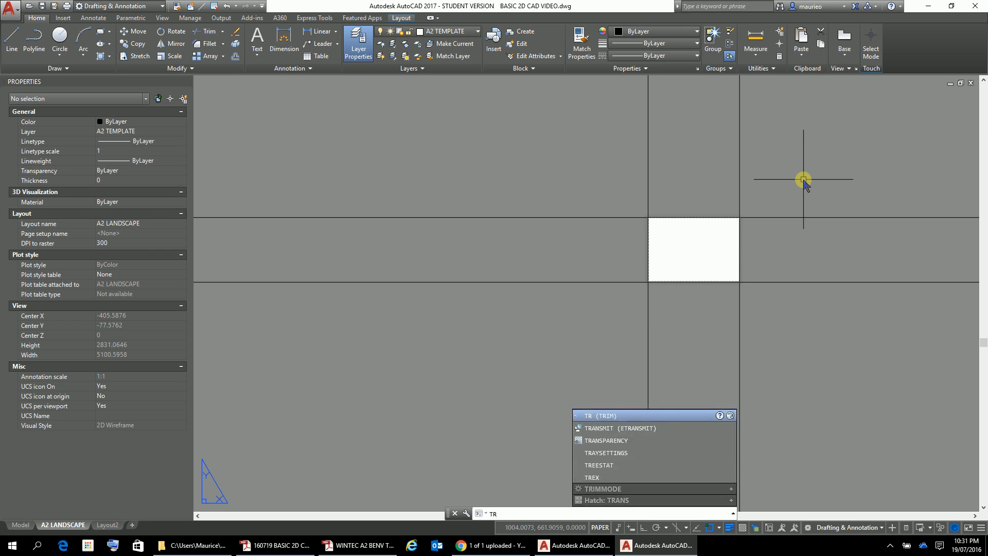
key(Return)
key(Return)
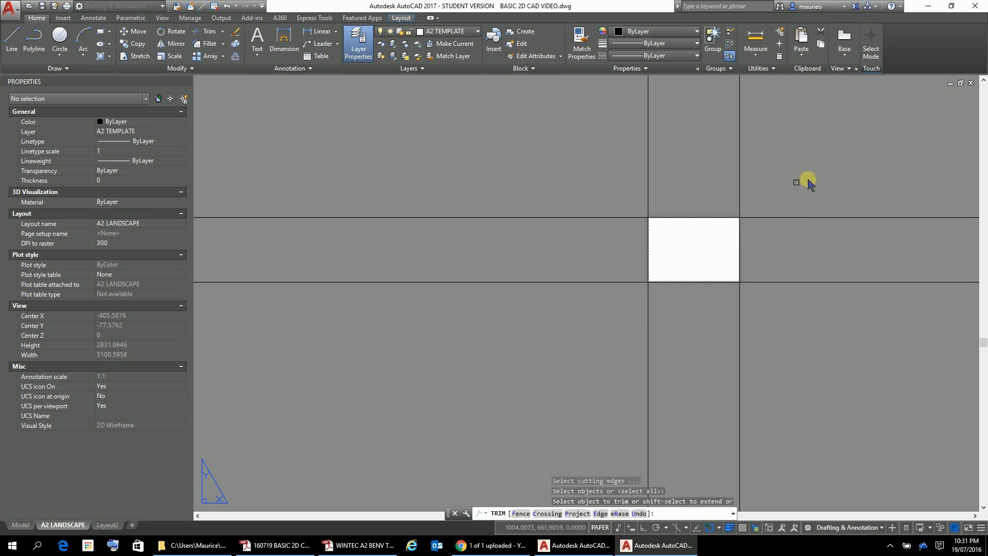
click(739, 164)
click(666, 159)
click(620, 162)
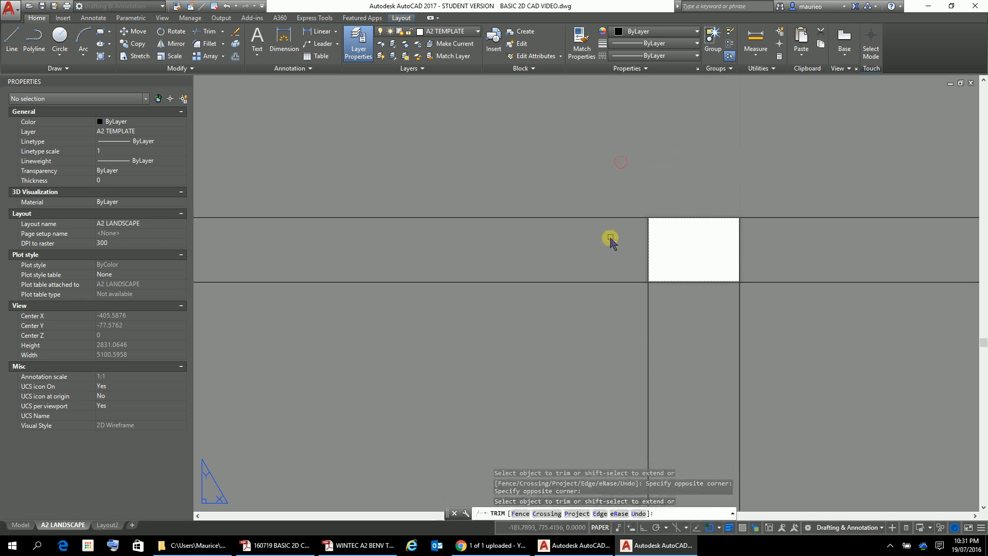
click(600, 203)
click(597, 360)
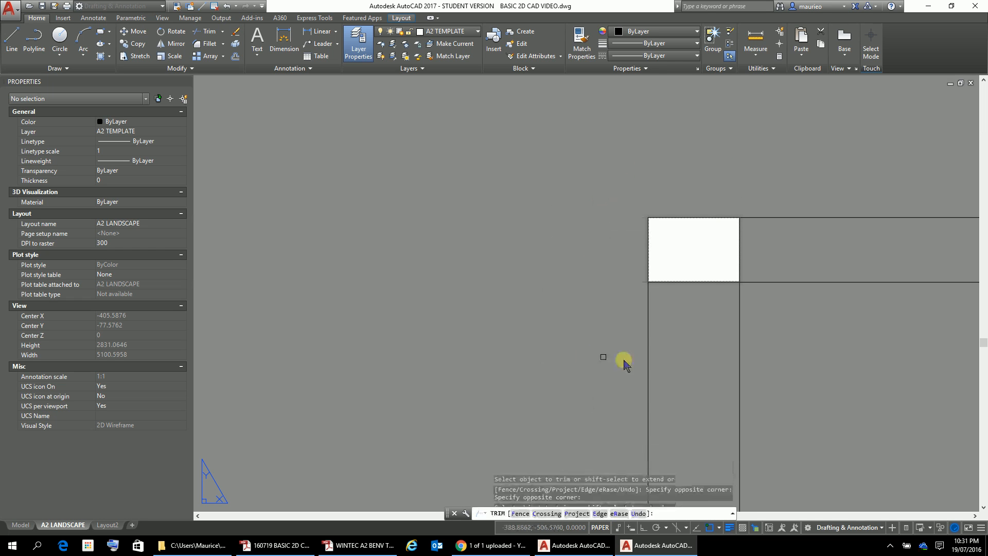
- Trim the construction-line parts extending below and to the right of the sheet, and end the TRIM command
click(799, 346)
click(600, 362)
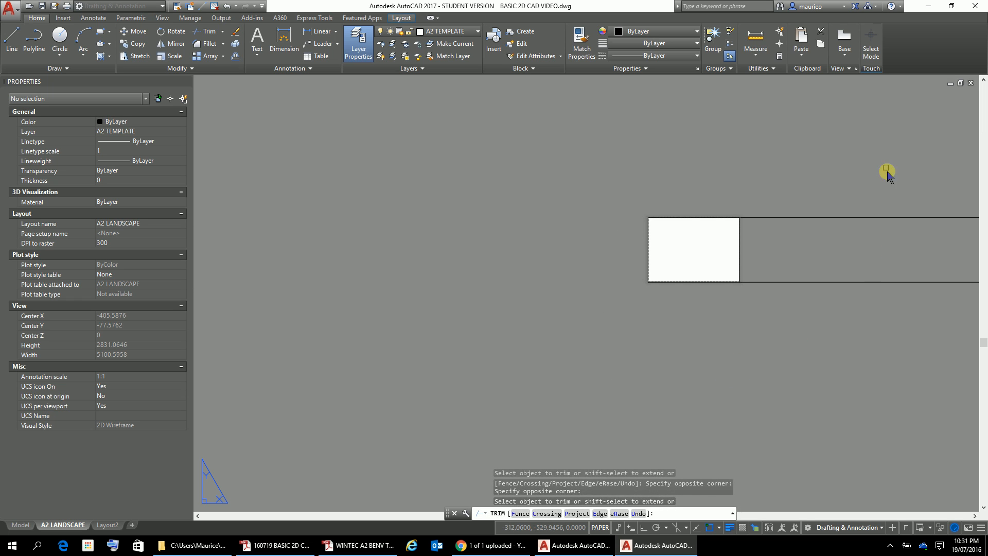
click(871, 145)
click(844, 365)
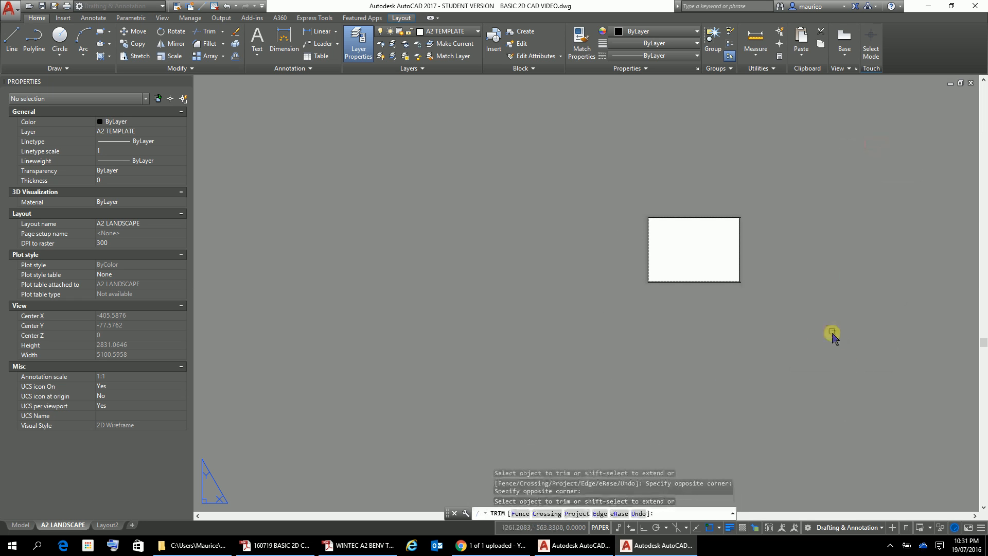
click(682, 218)
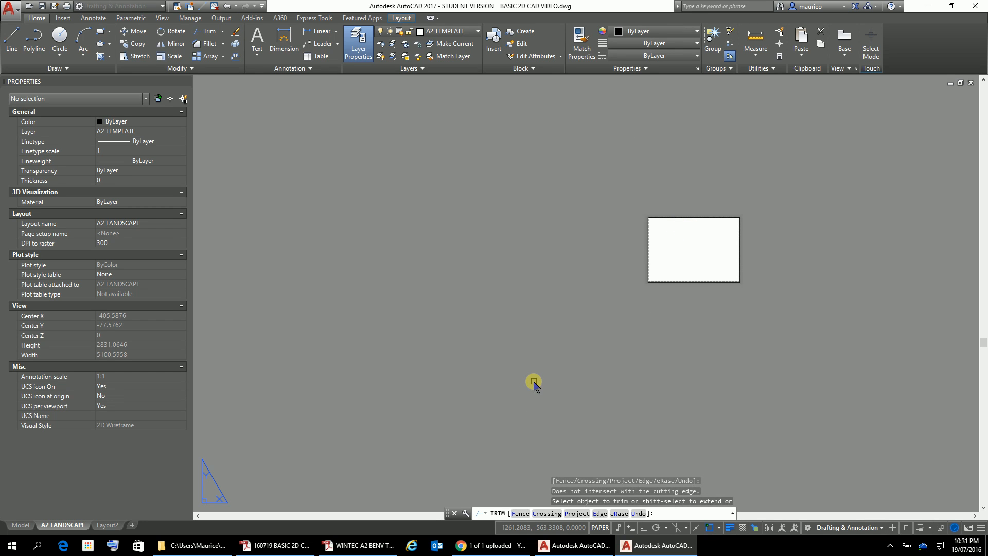
key(Escape)
key(Escape)
key(Escape)
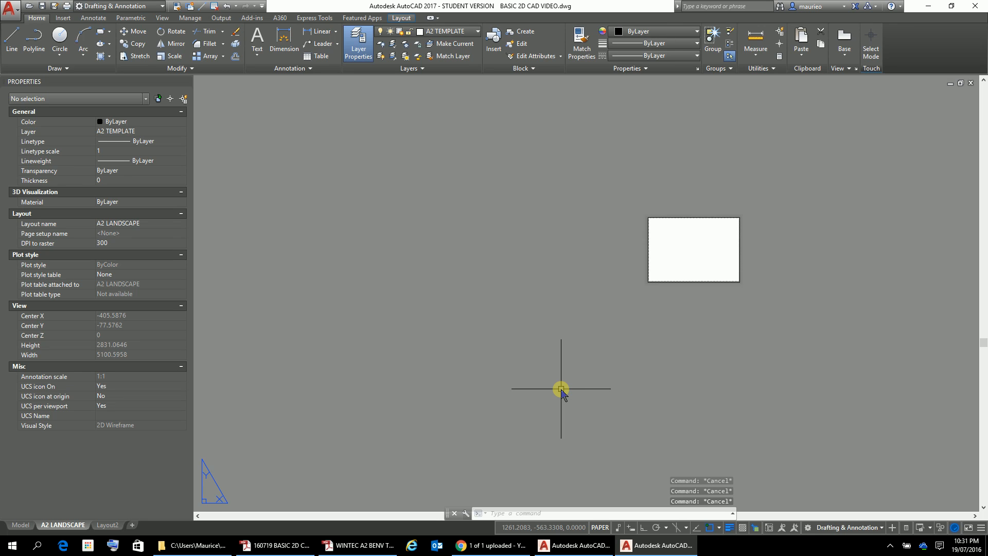
- Offset the line on the sheet's left edge inward by 30 and end the OFFSET command
text(z)
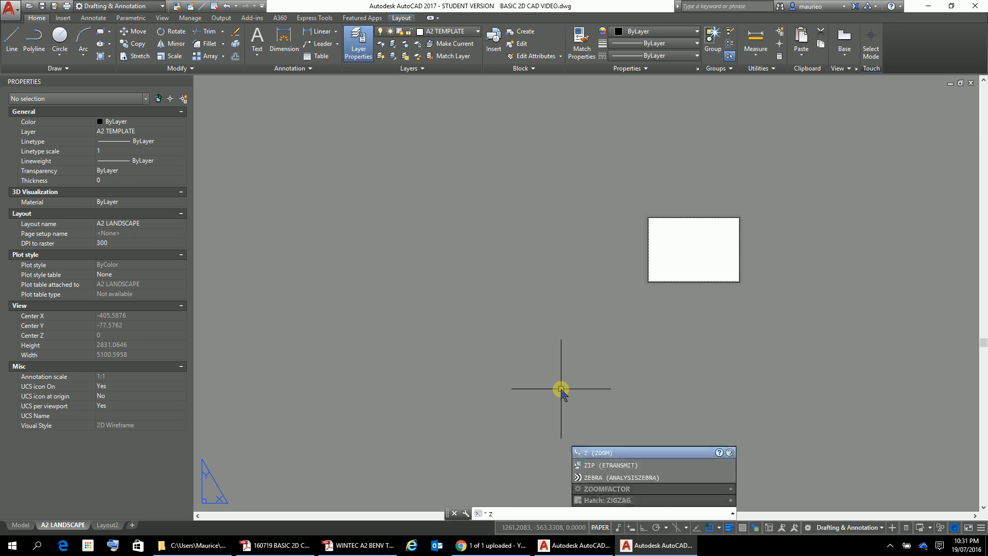
key(Return)
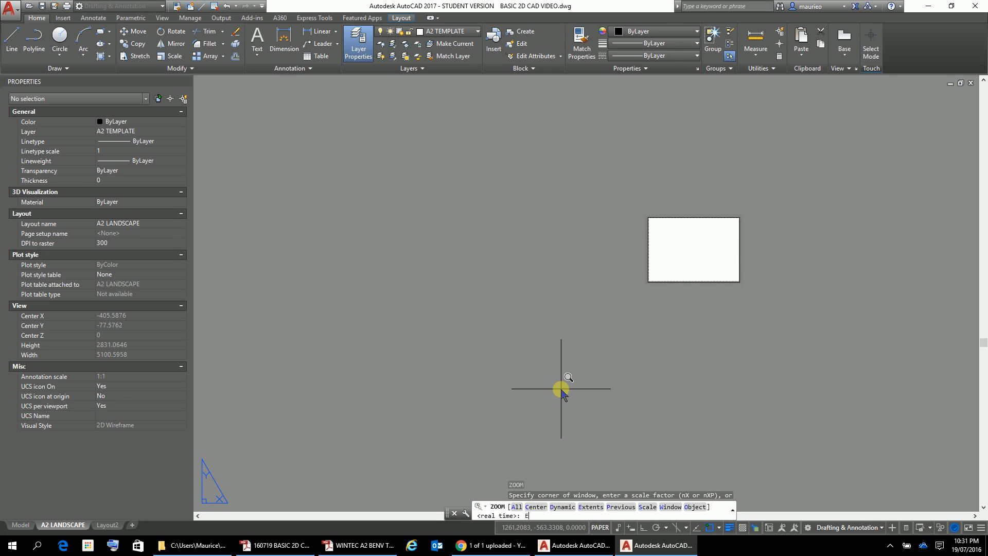
text(E)
key(Return)
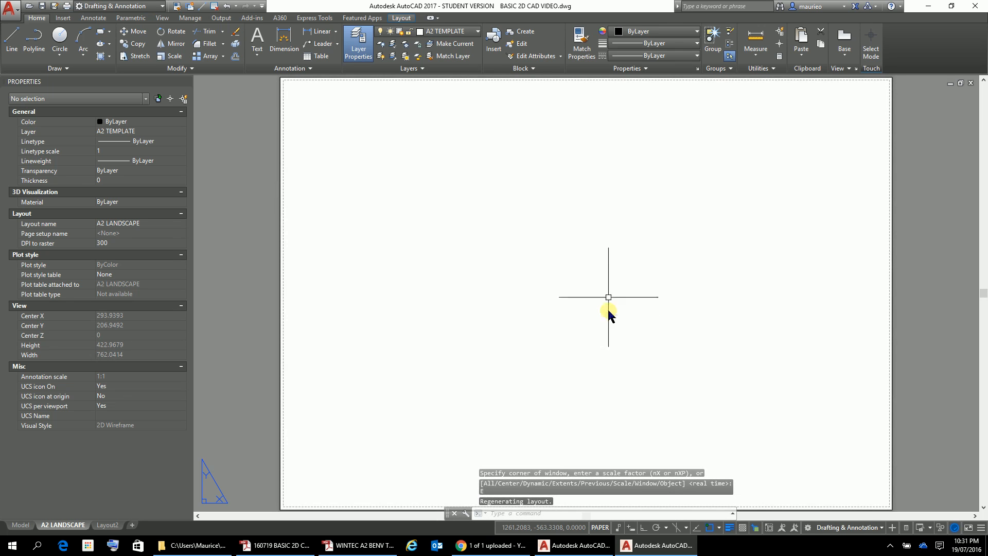
scroll(637, 276, down, 2)
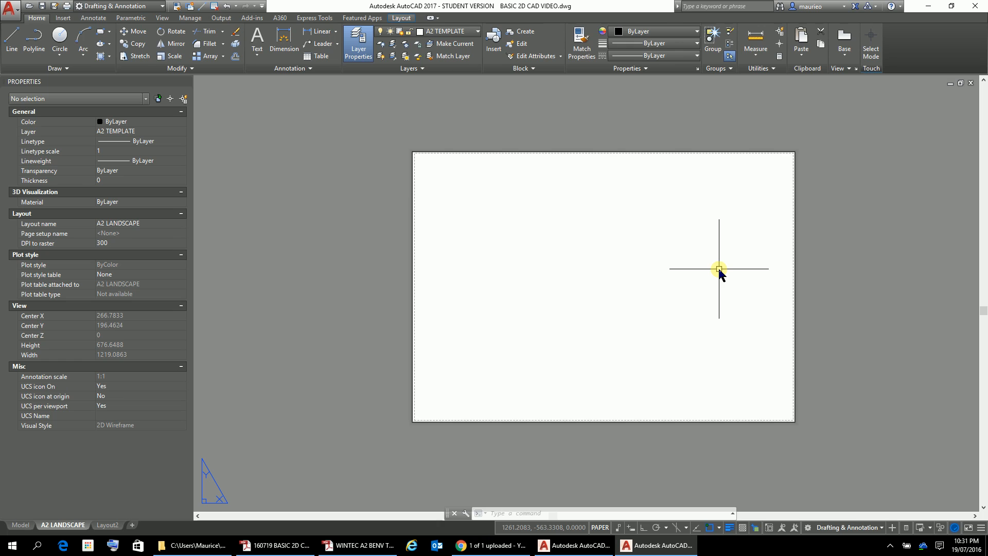
text(0)
key(Return)
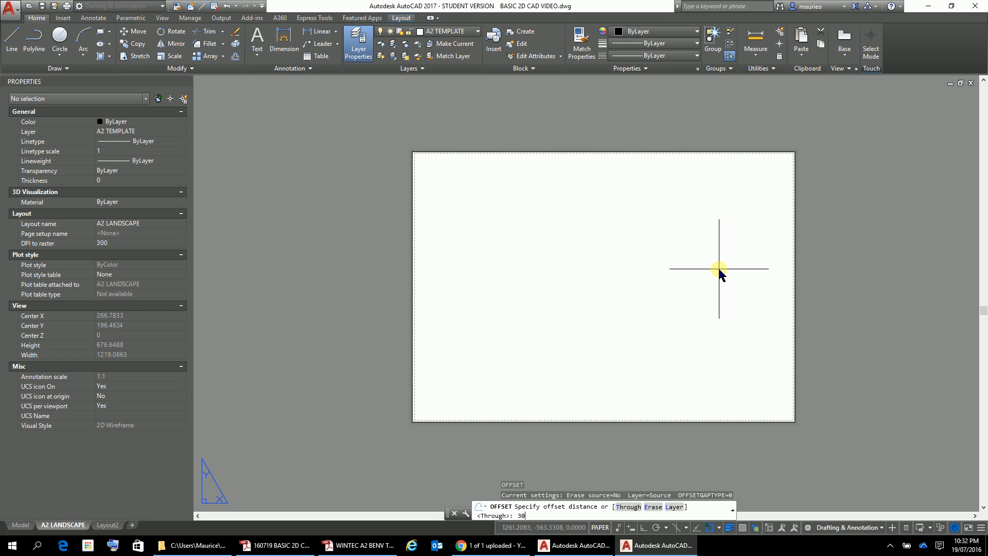
key(Return)
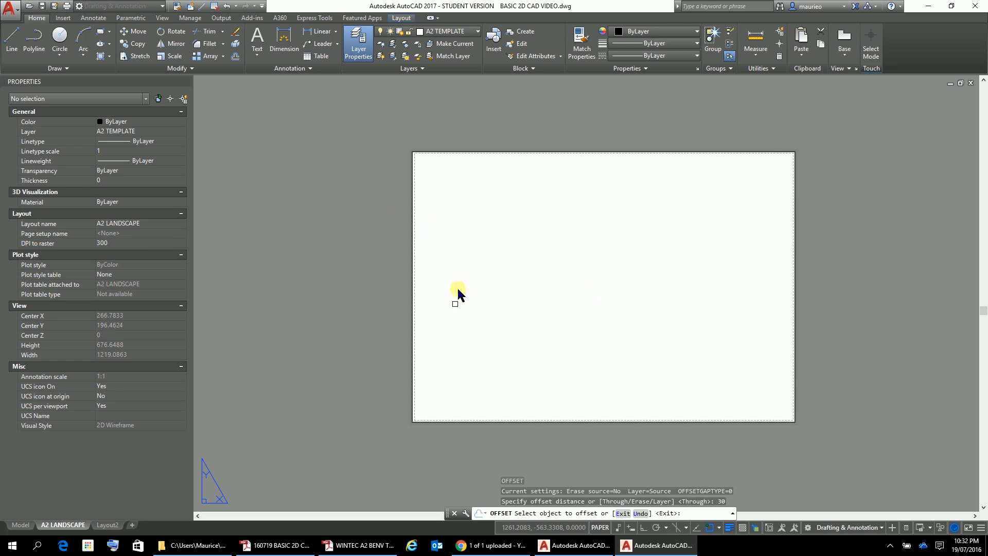
click(412, 263)
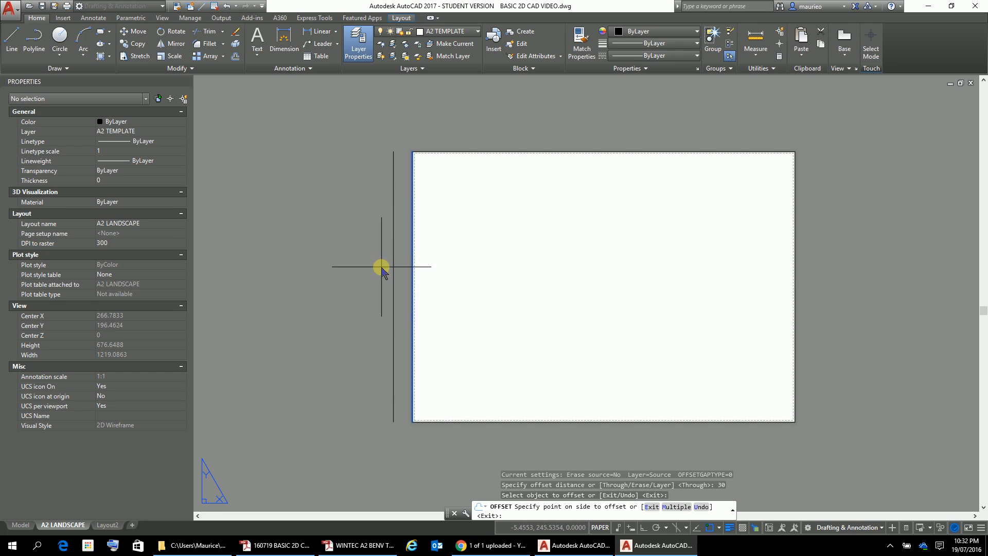
click(538, 287)
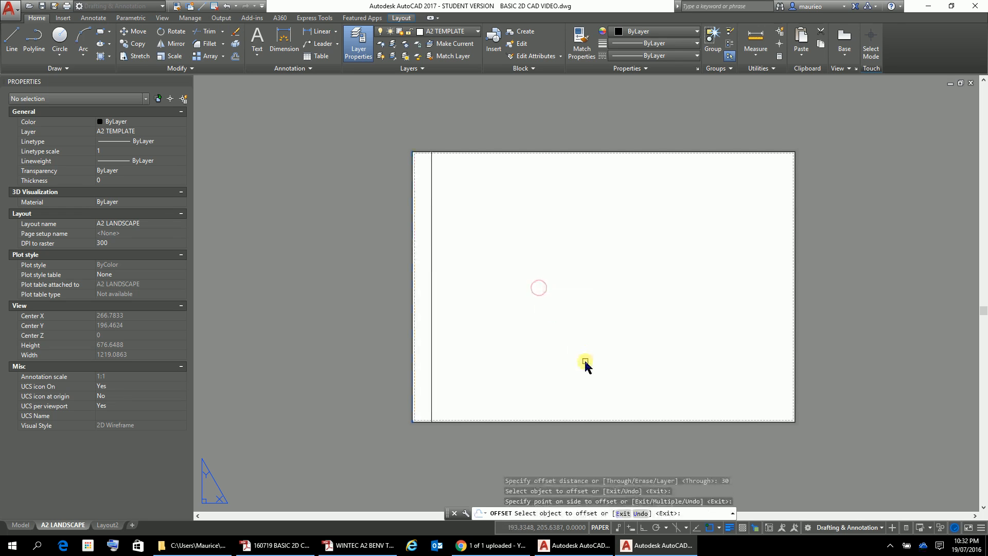
key(Escape)
key(Escape)
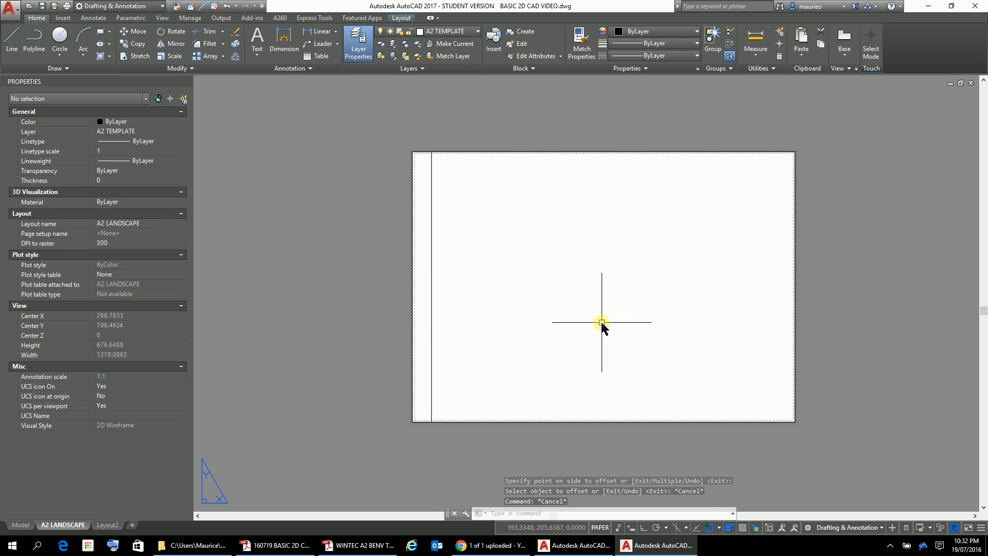
- Offset the lines on the sheet's top, right and bottom edges inward by 15, and end the OFFSET command
key(Return)
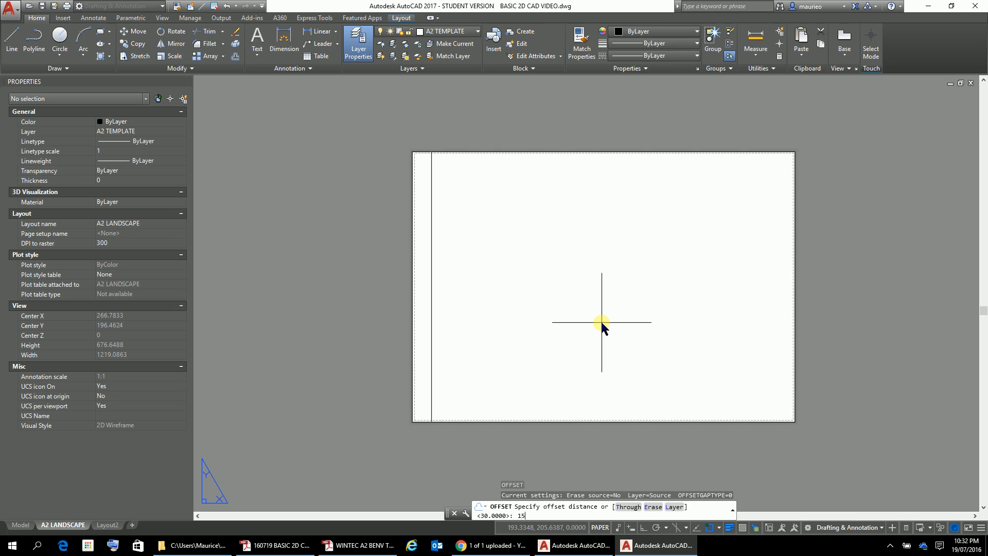
key(Return)
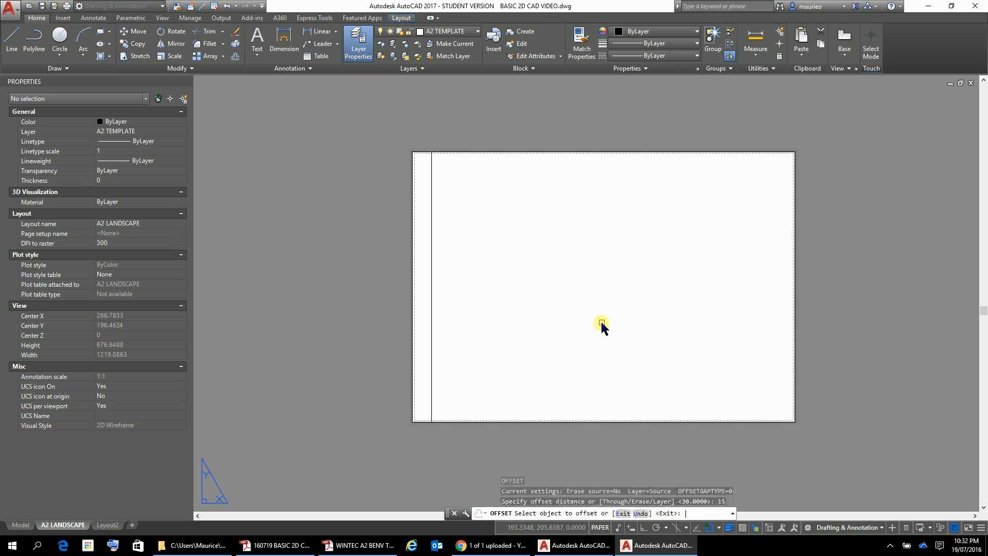
click(598, 153)
click(600, 188)
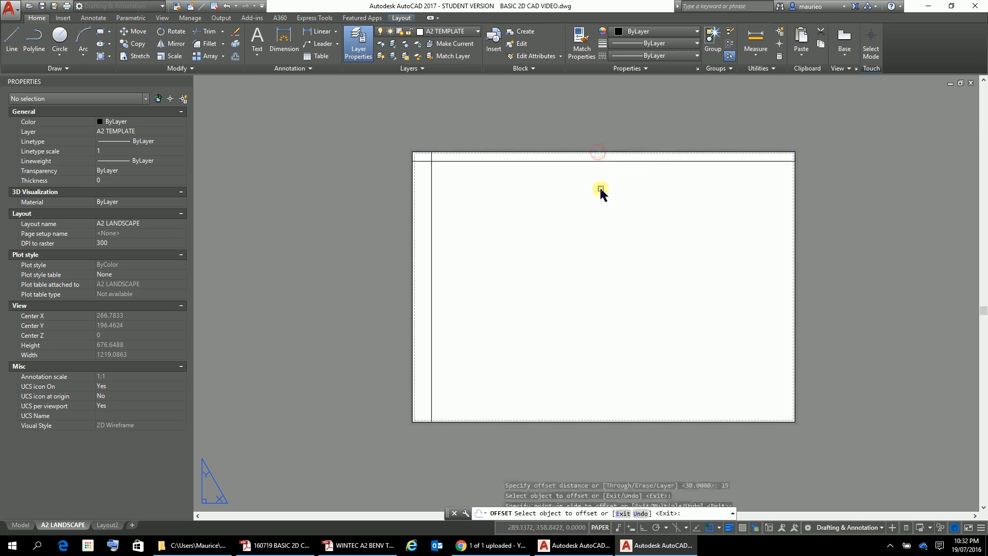
click(796, 226)
click(769, 235)
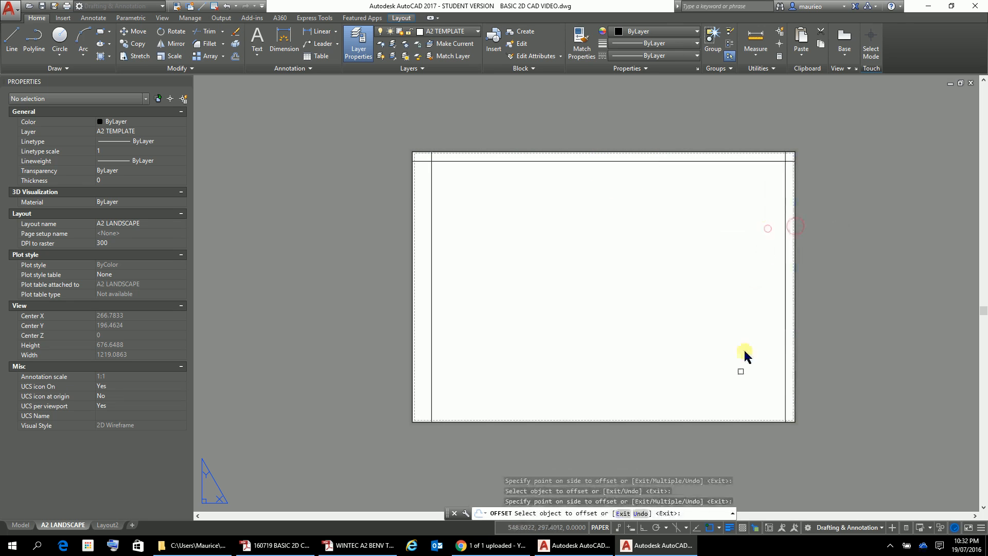
click(704, 422)
click(708, 386)
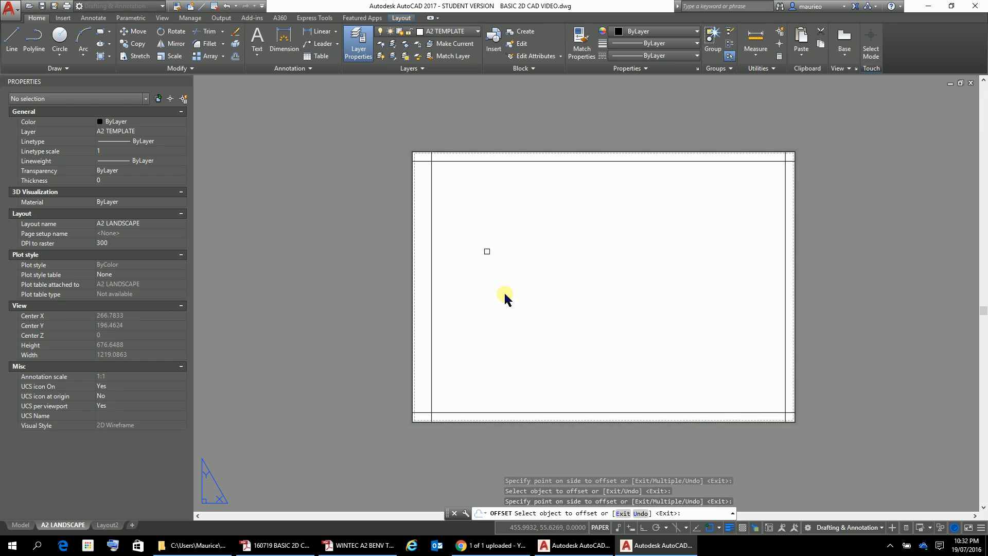
scroll(474, 151, up, 4)
scroll(476, 152, down, 4)
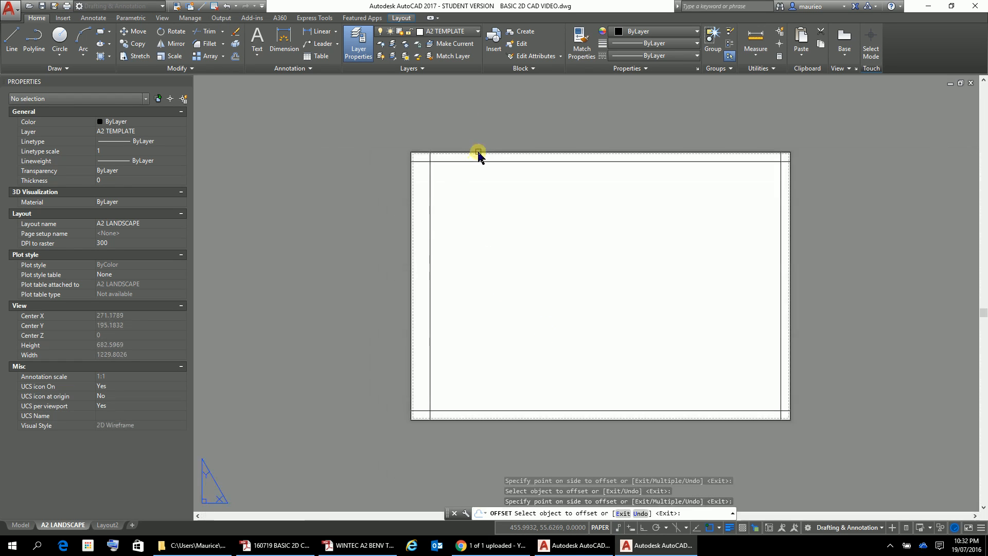
key(Escape)
key(Escape)
key(Escape)
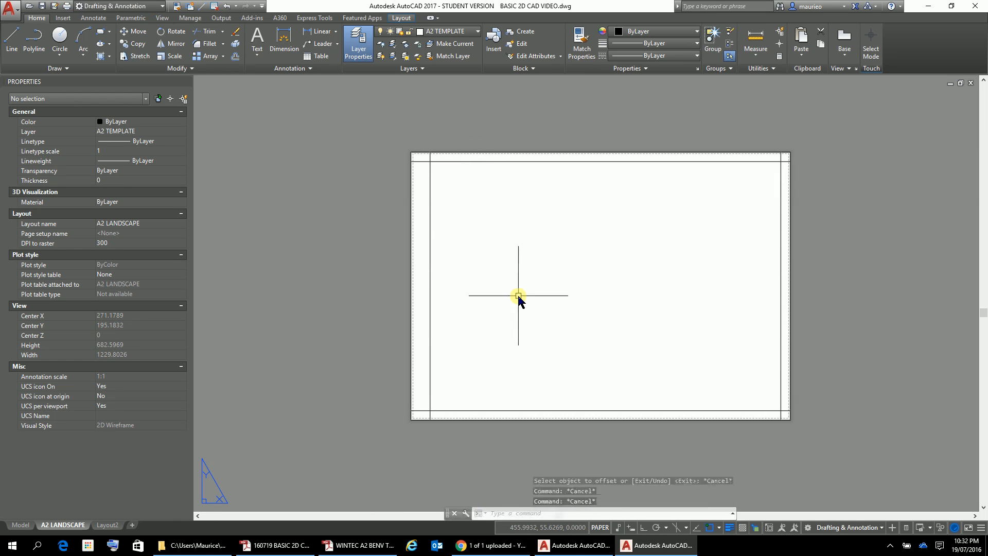
click(539, 162)
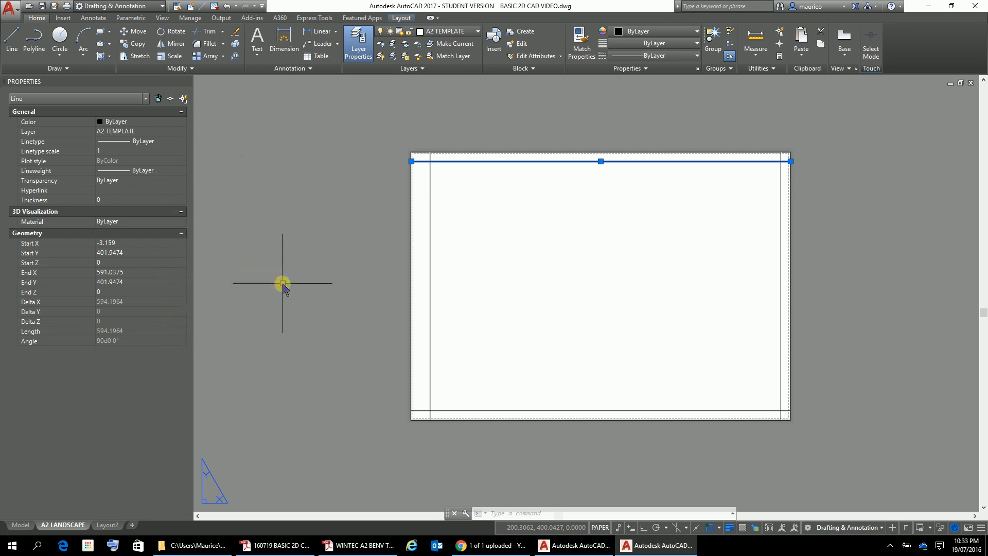
key(Escape)
key(Escape)
key(Escape)
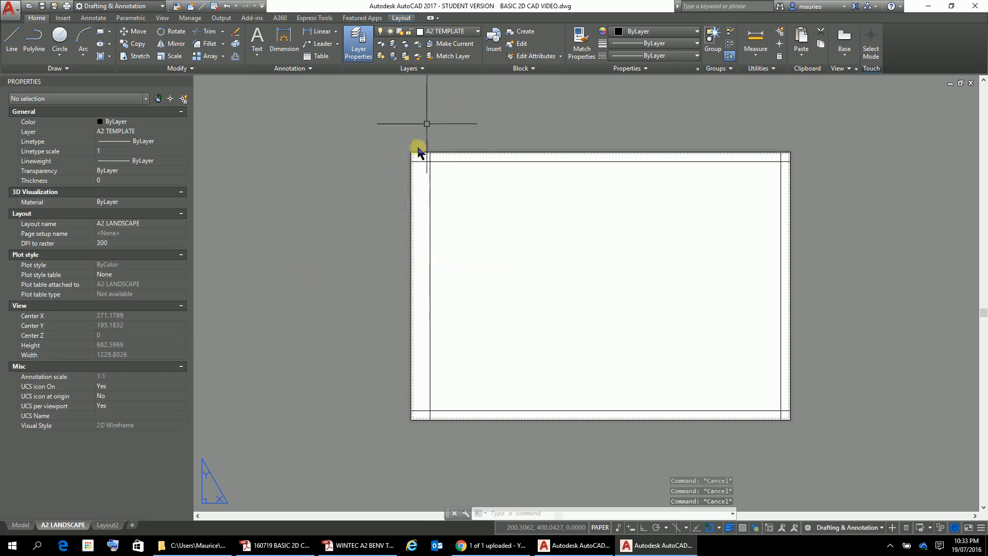
- Select the lines on the sheet's top, right, bottom and left edges one after another
click(531, 153)
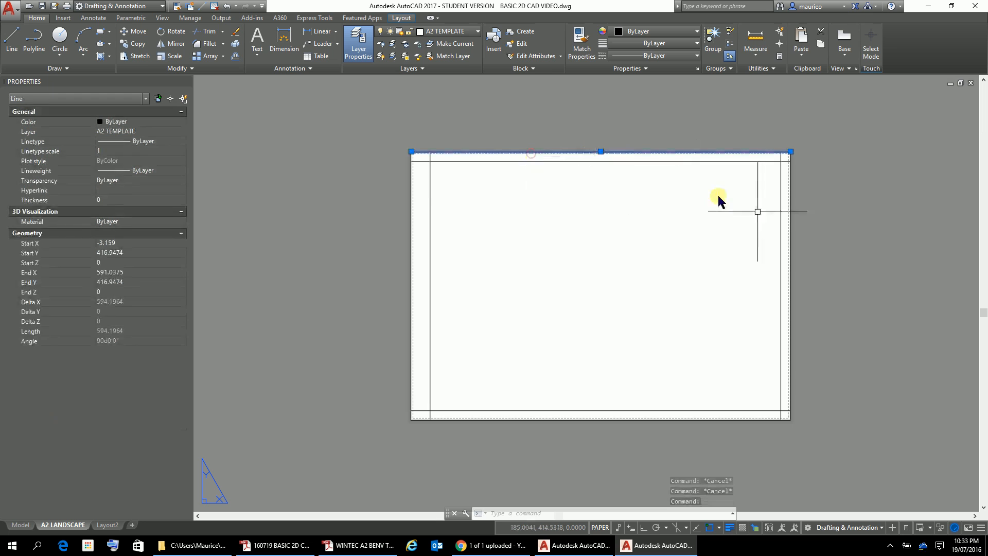
click(791, 222)
click(705, 420)
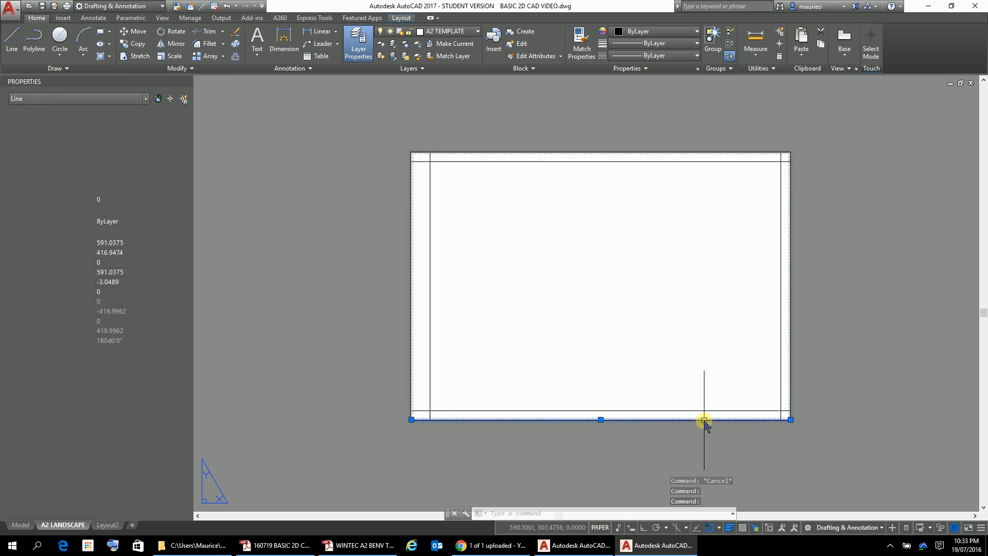
click(411, 365)
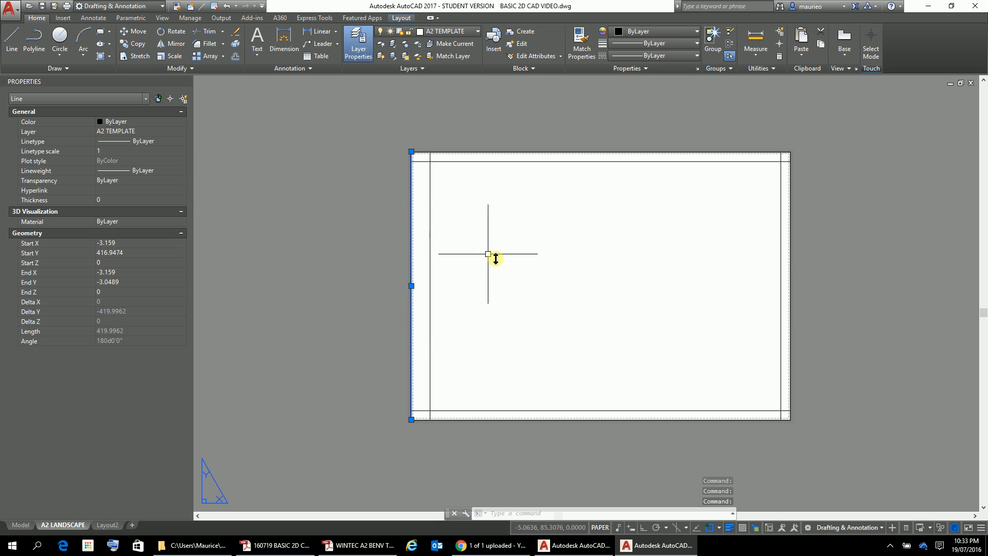
- Select all four lines along the sheet's edges together in one selection
click(497, 151)
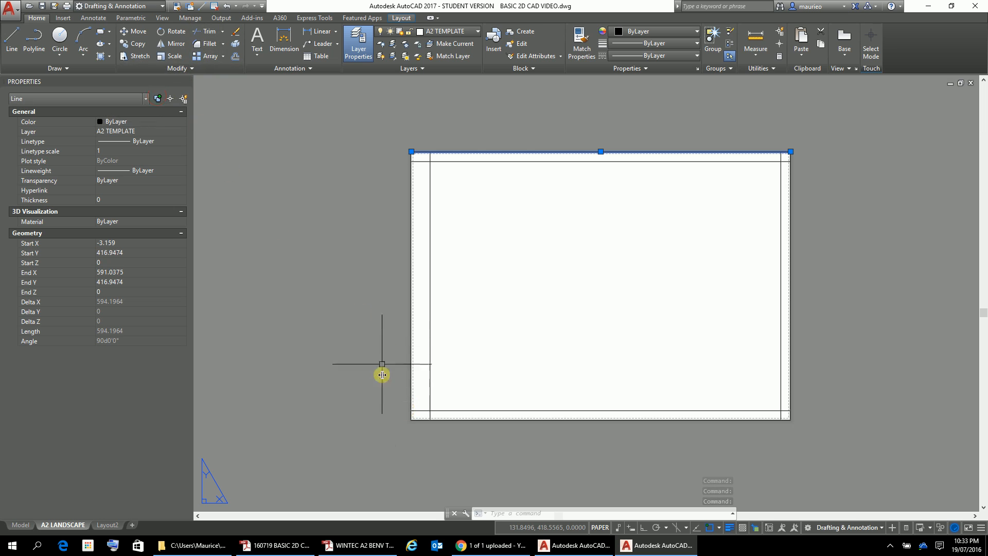
click(410, 327)
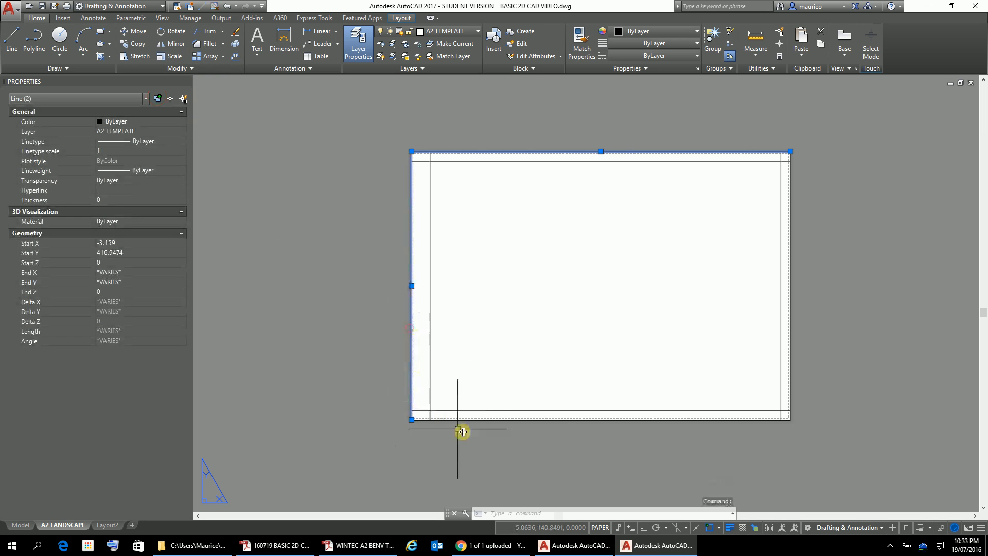
click(518, 420)
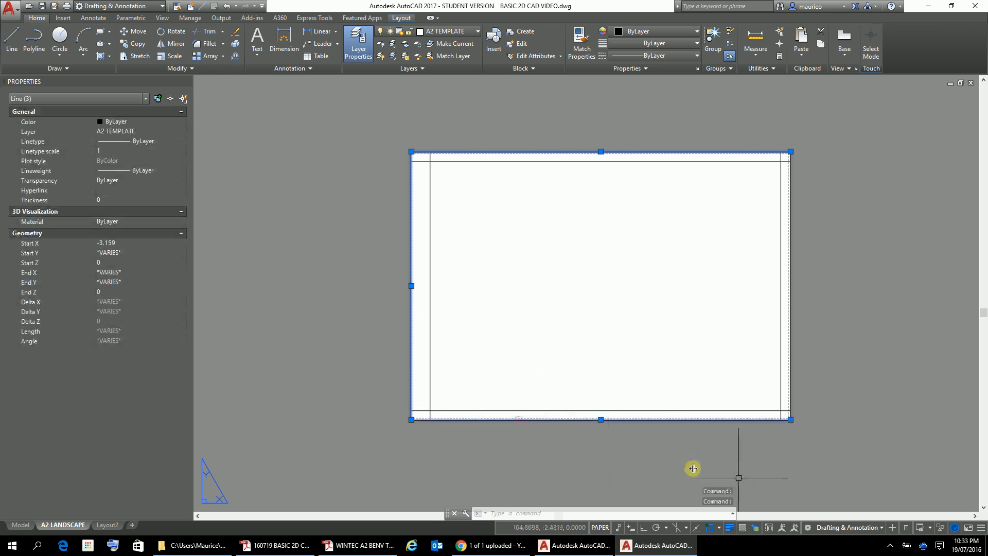
click(790, 375)
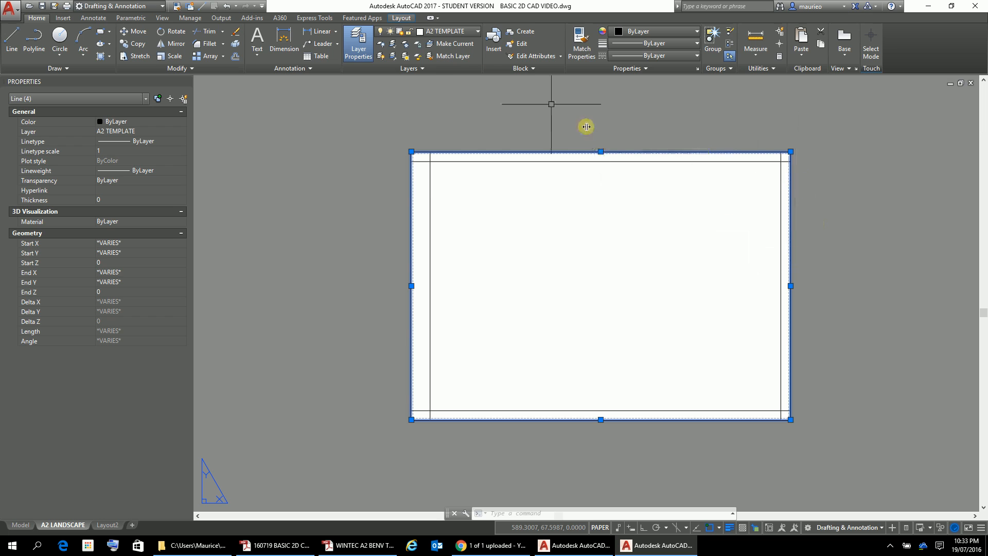
- Create a layer named TRASH, turn it off and close the layer manager
click(360, 53)
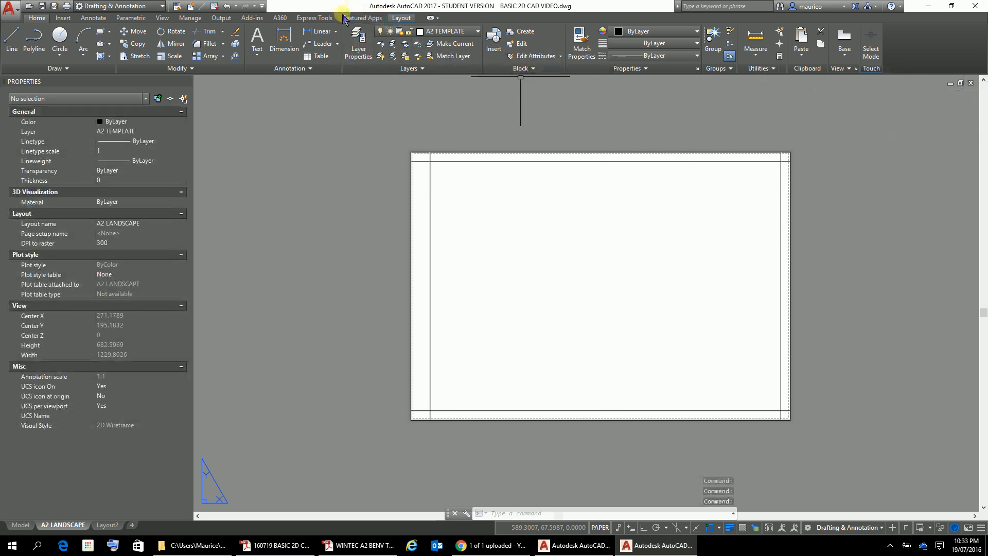
click(360, 58)
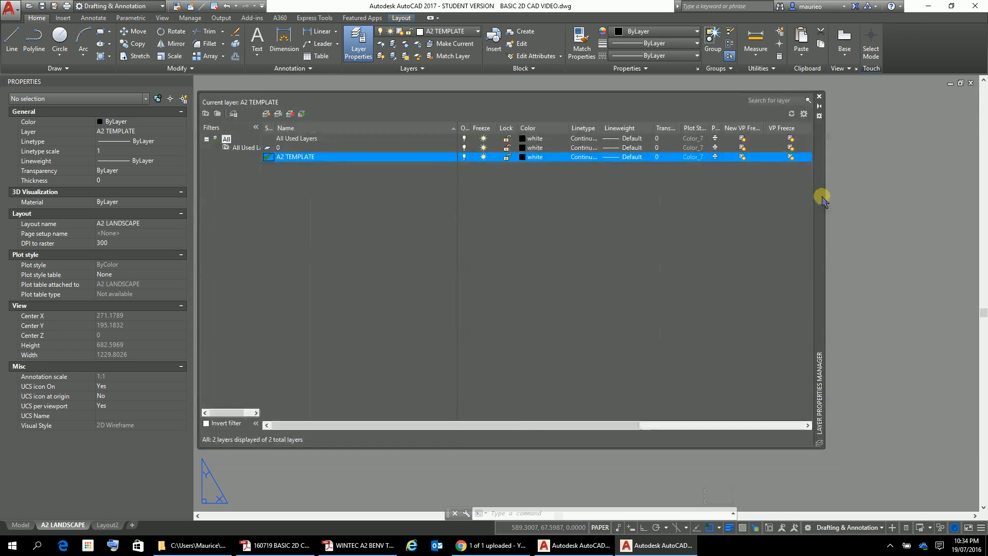
drag(821, 199, 896, 213)
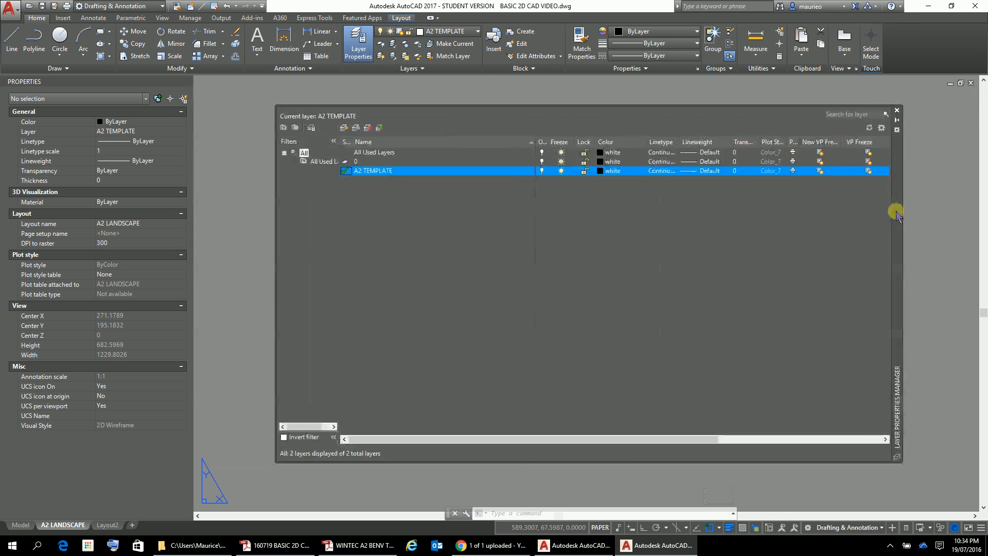
right_click(320, 281)
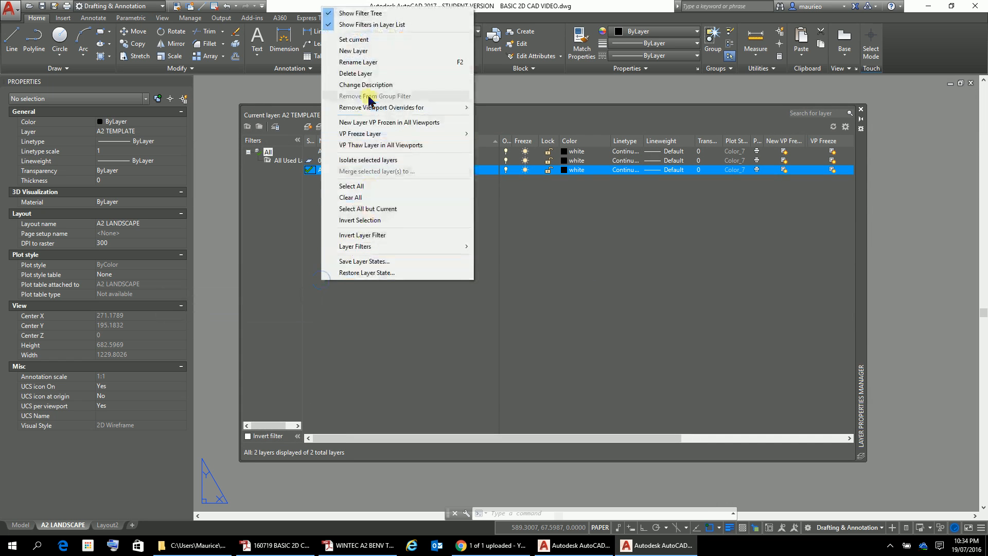
click(353, 51)
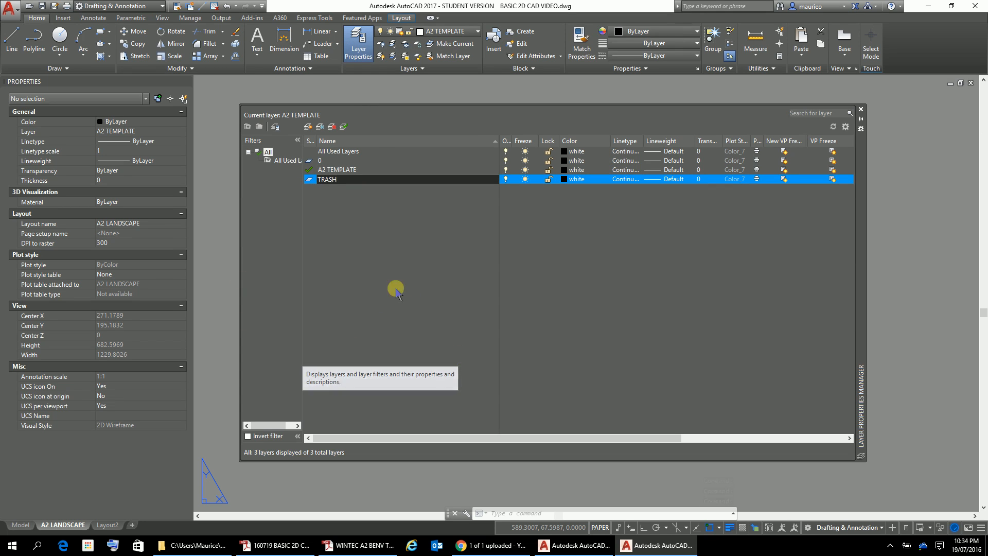
key(Return)
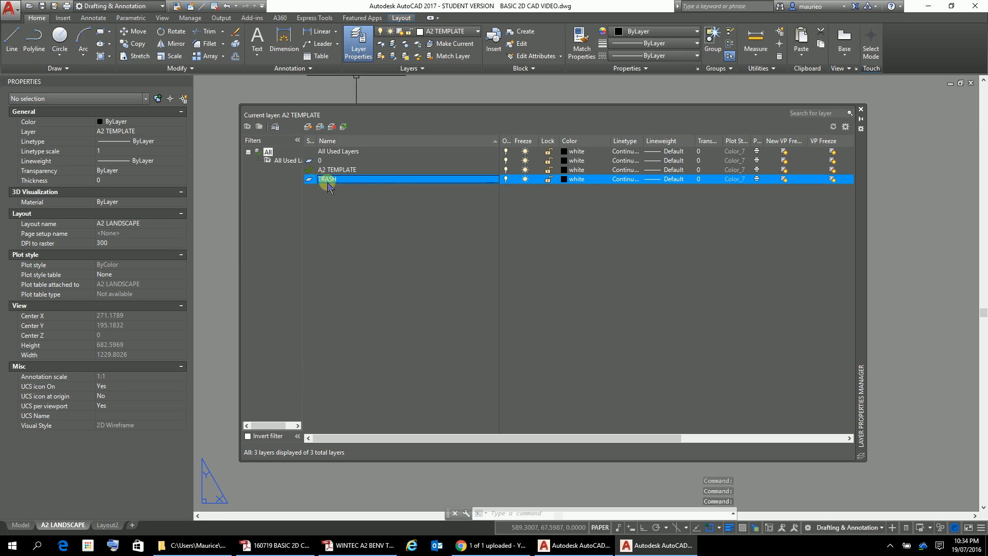
click(506, 179)
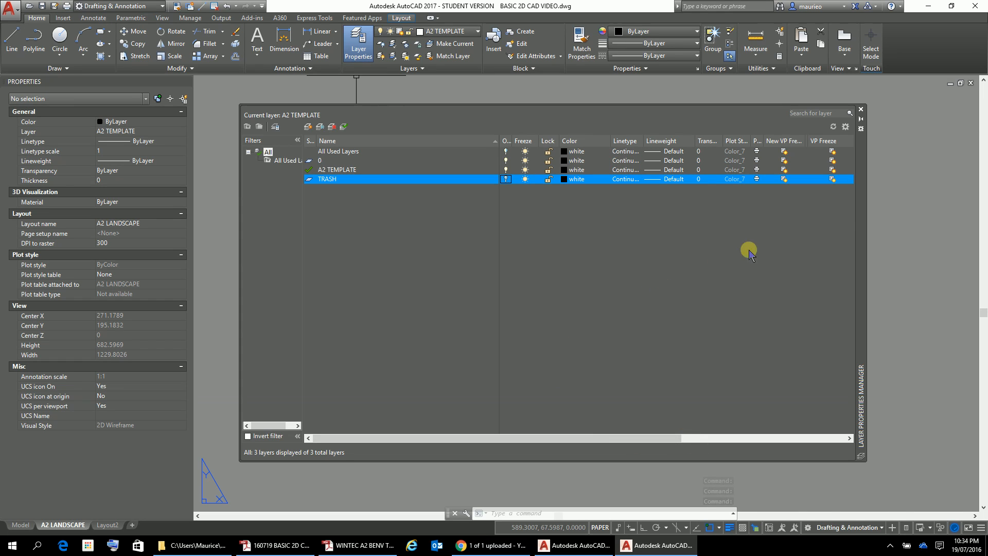
click(861, 110)
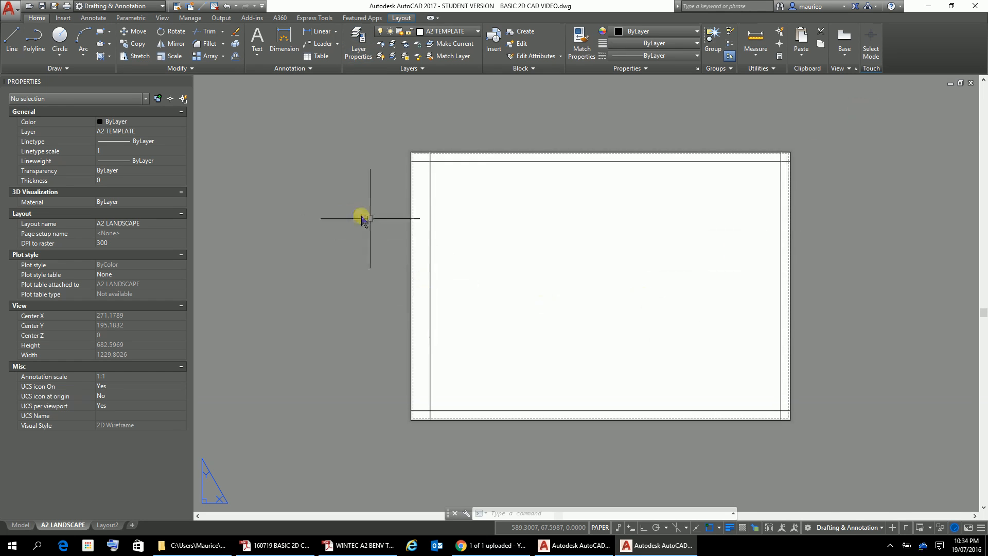
- Move the four lines along the sheet's edges to the TRASH layer and dismiss the notice
click(412, 217)
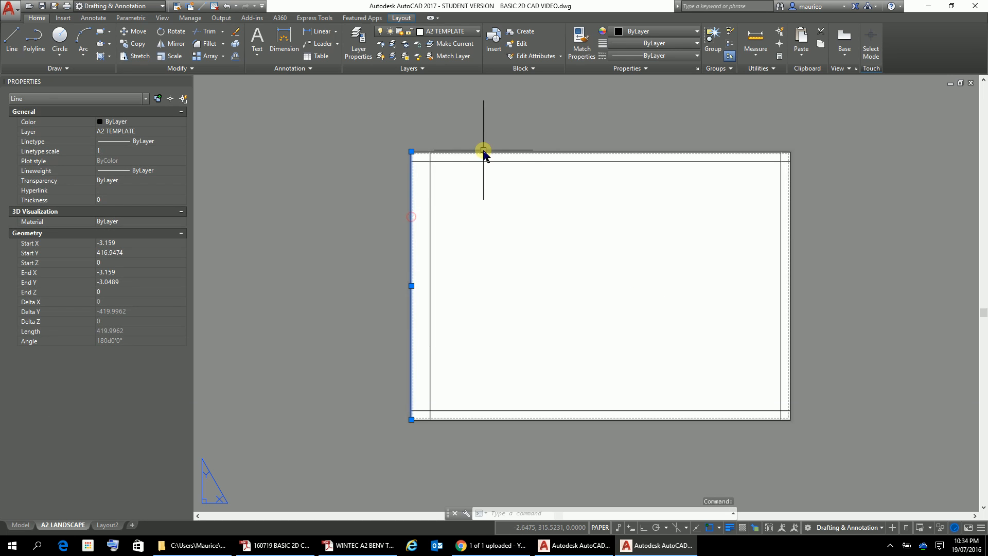
click(482, 152)
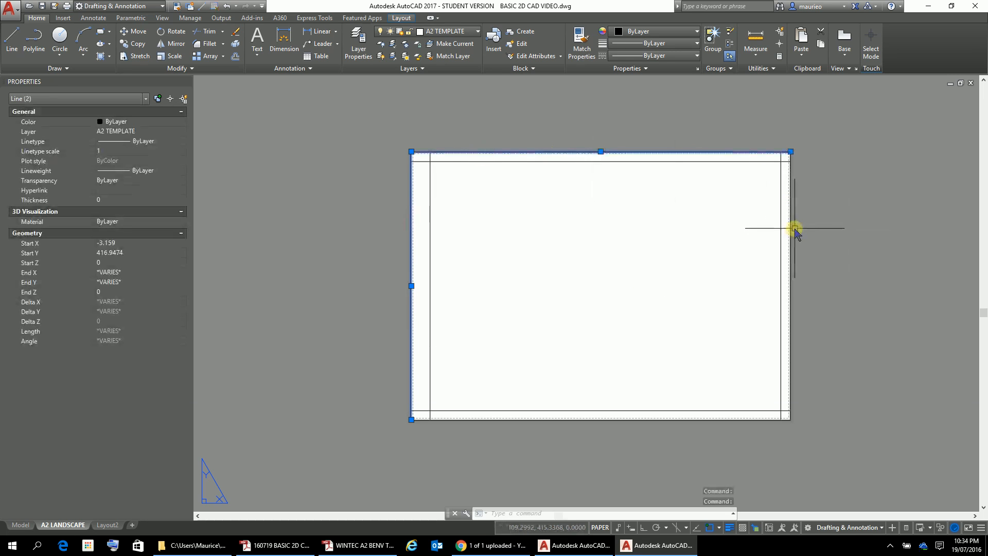
click(791, 228)
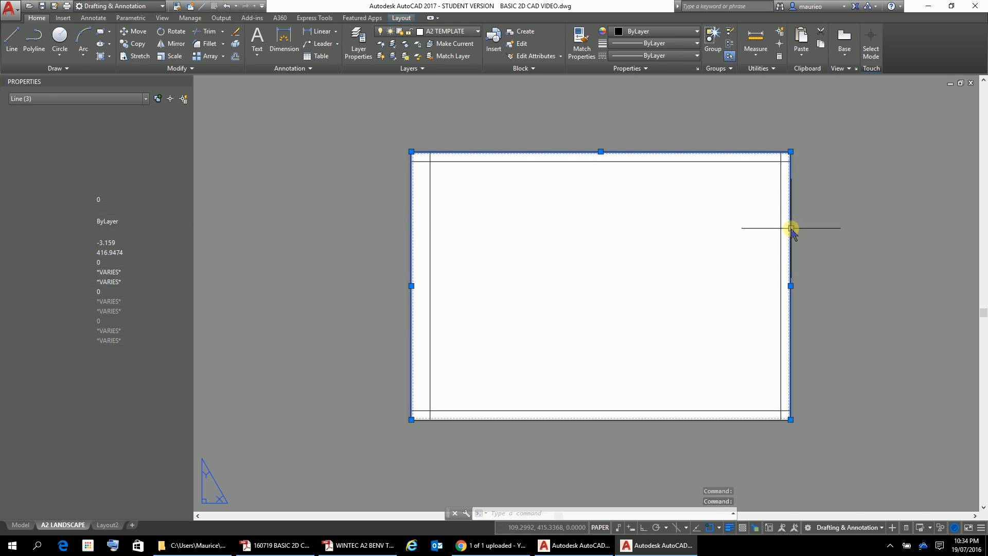
click(683, 420)
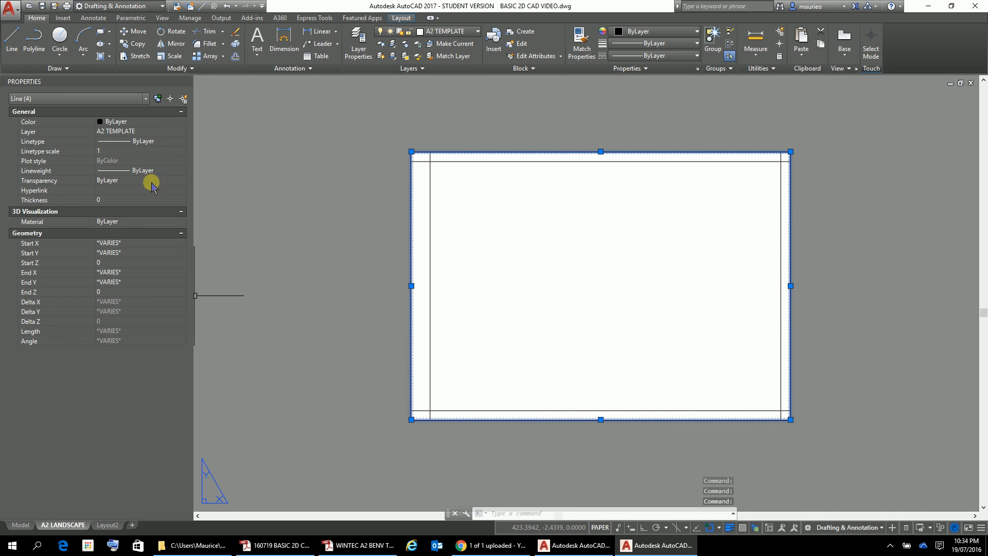
click(163, 134)
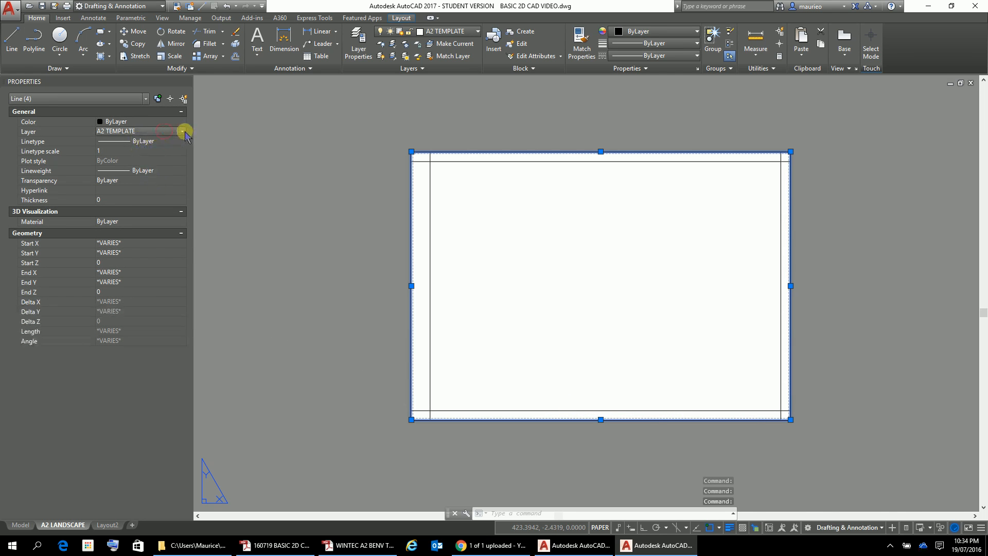
click(184, 132)
click(146, 160)
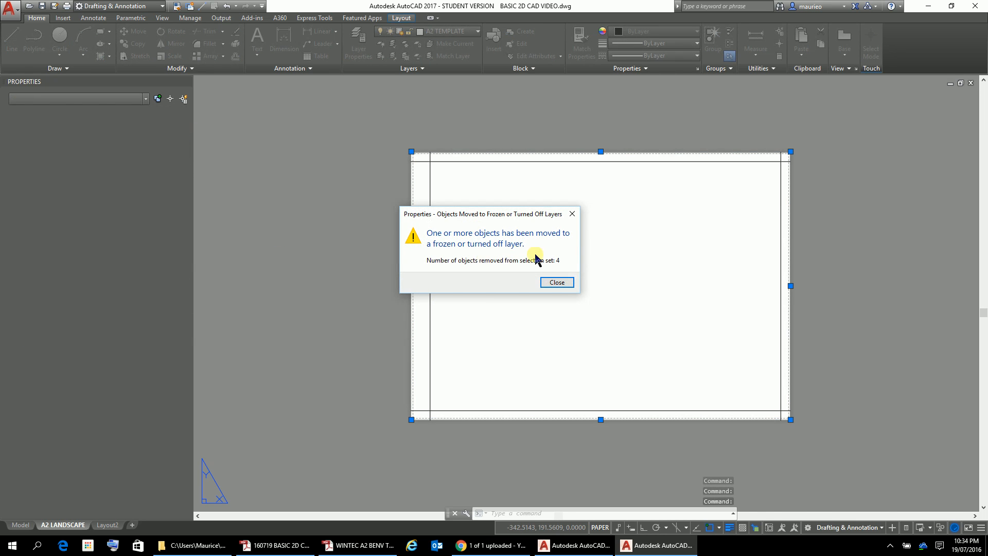
click(547, 283)
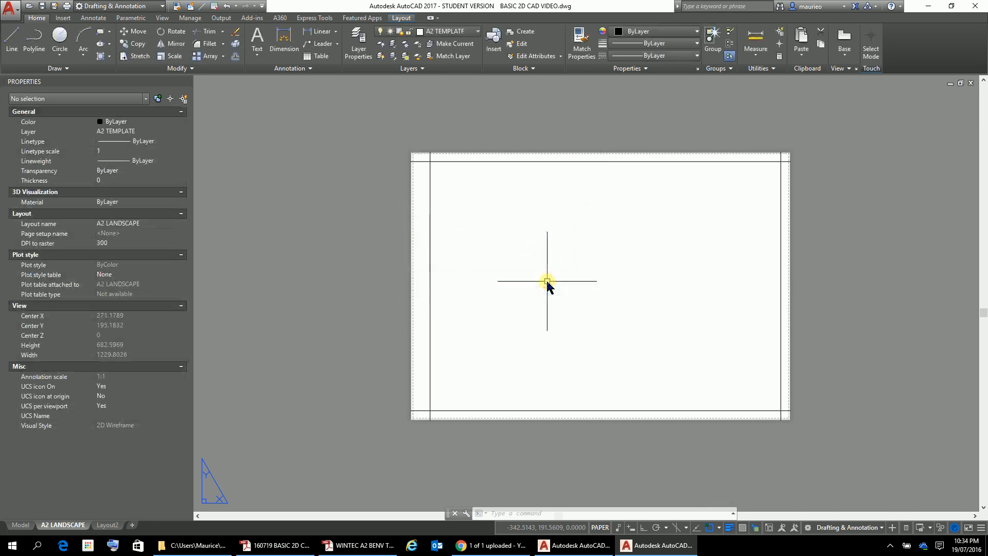
- Trim the border lines' overhanging ends at the sheet's top-left corner, using all objects as cutting edges
scroll(438, 176, up, 6)
scroll(440, 175, down, 4)
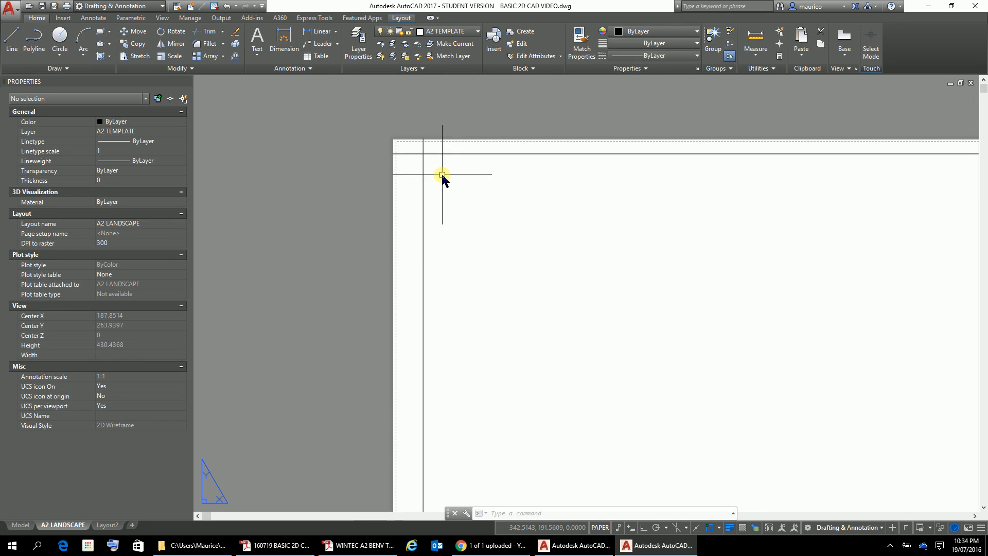
scroll(660, 232, down, 2)
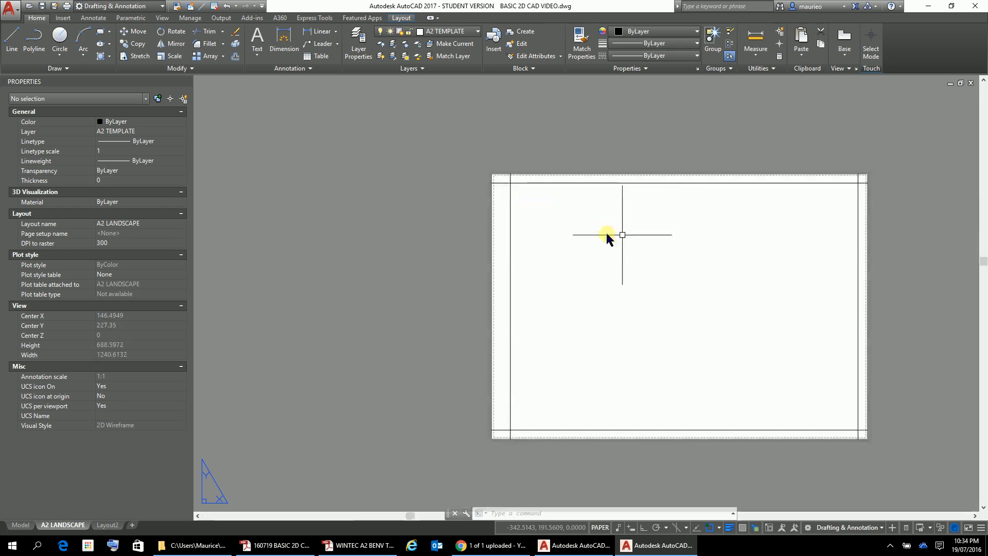
scroll(493, 184, up, 2)
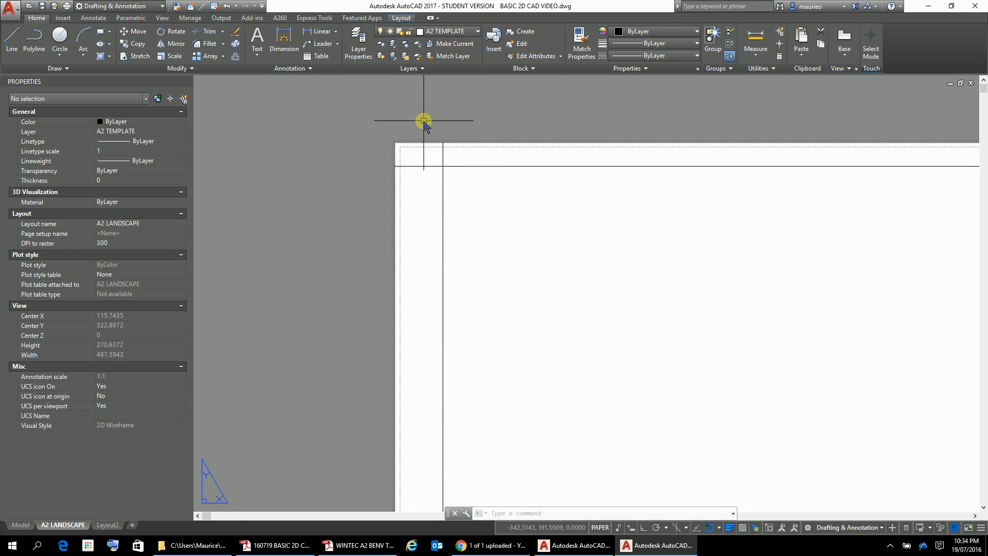
text(TR)
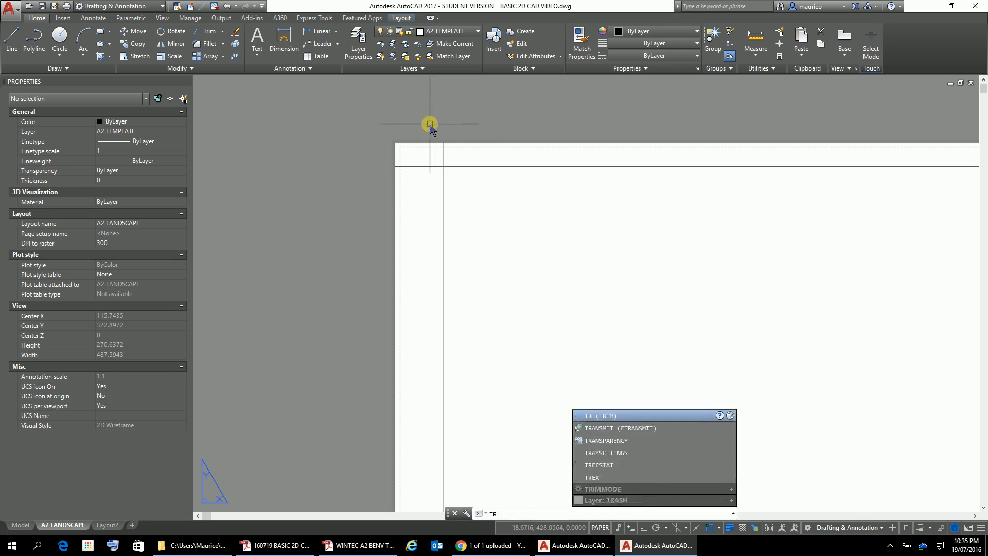
key(Return)
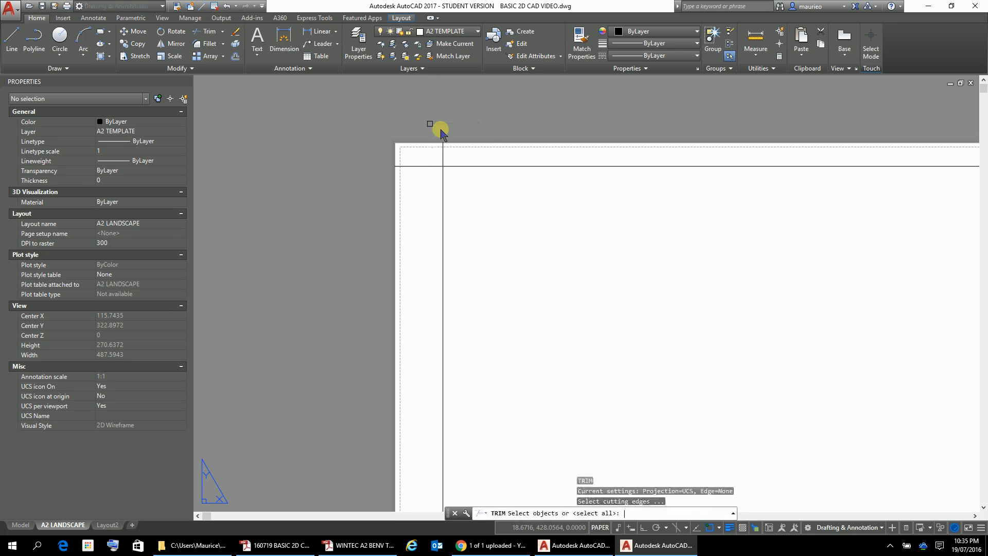
key(Return)
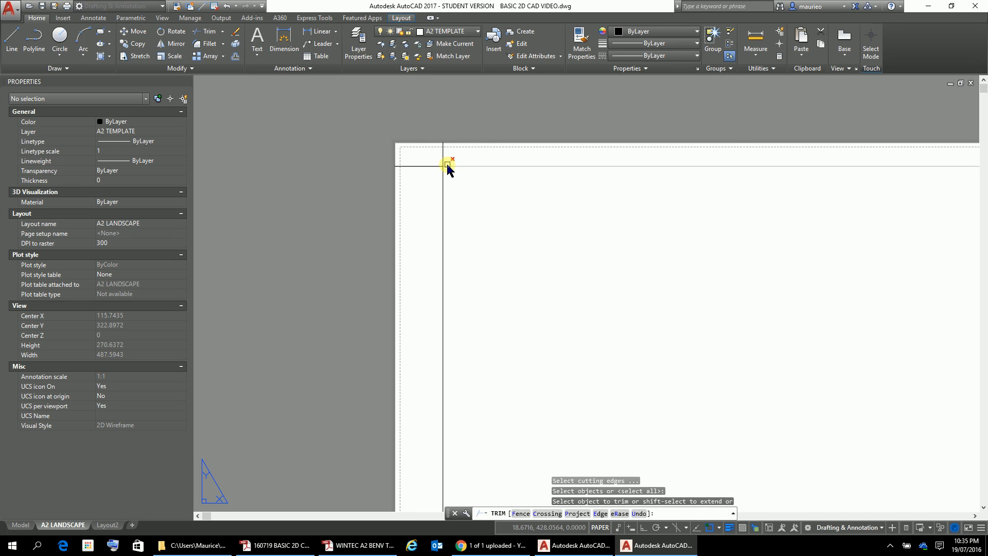
click(445, 154)
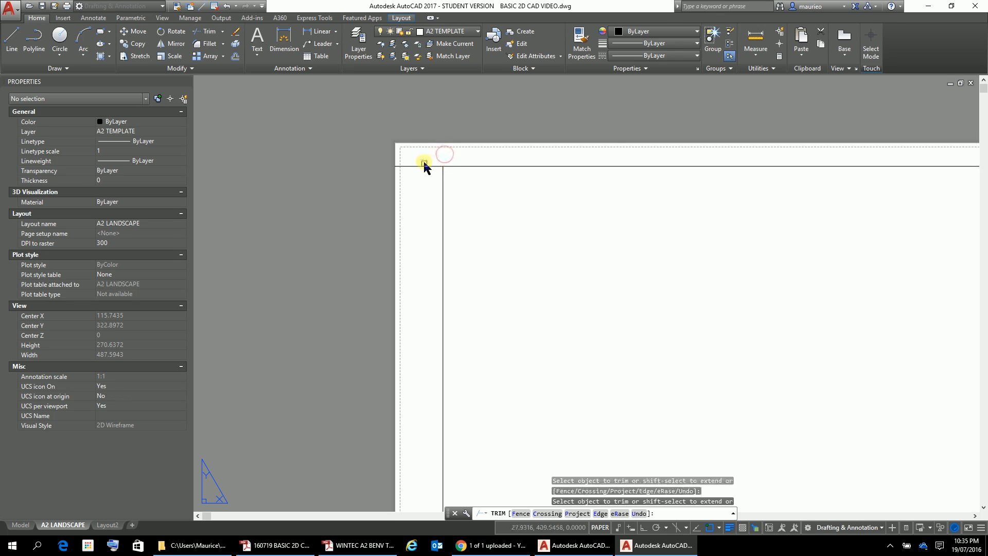
- Trim the overhanging ends of the border lines at the sheet's bottom-left corner
scroll(596, 316, down, 6)
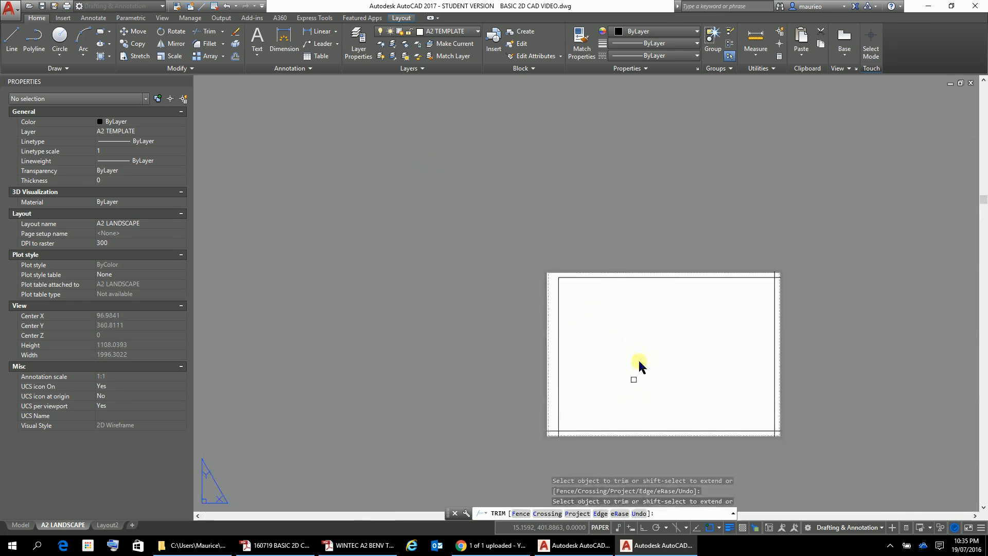
scroll(586, 448, up, 6)
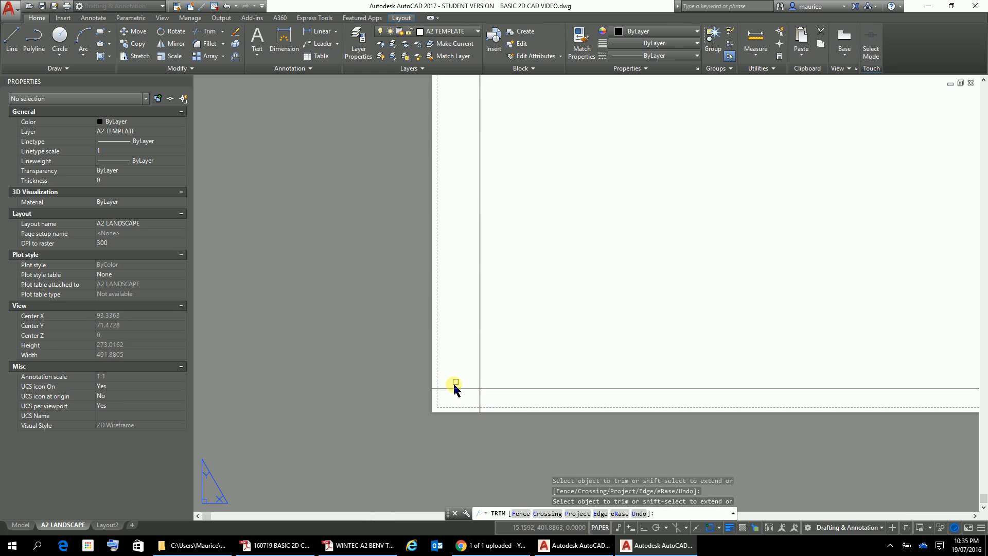
click(491, 407)
click(445, 415)
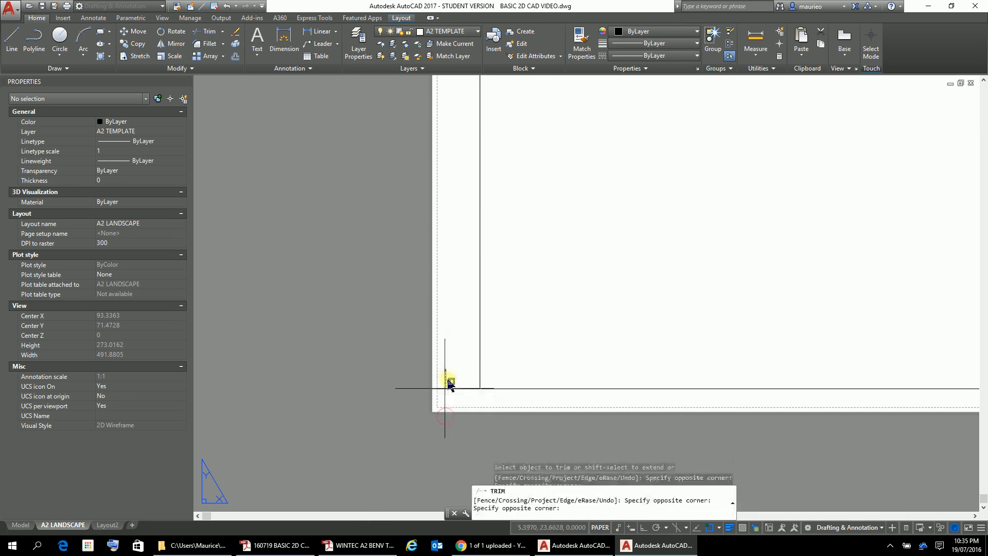
scroll(751, 446, down, 4)
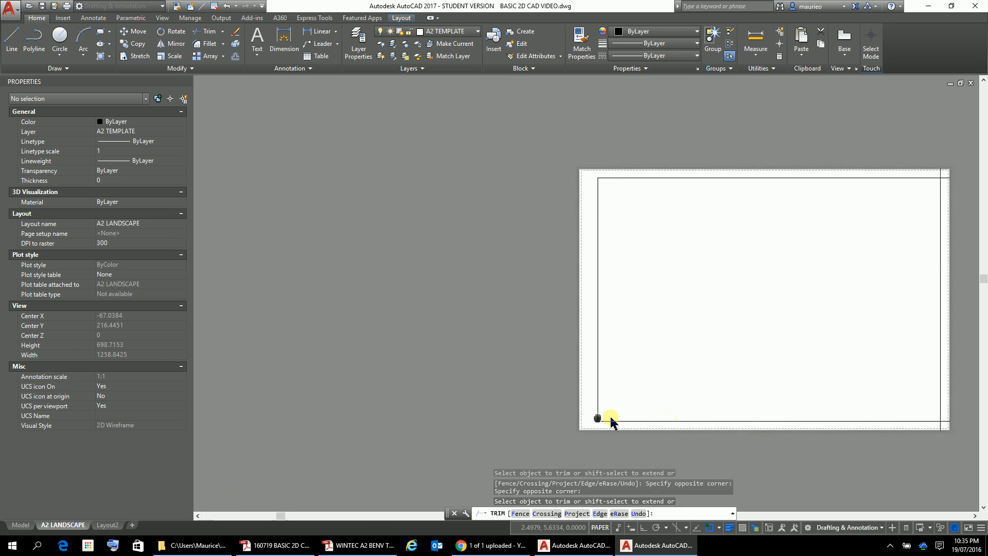
- Trim the overhanging ends of the border lines at the sheet's bottom-right corner
middle_drag(611, 418, 127, 322)
scroll(299, 335, up, 1)
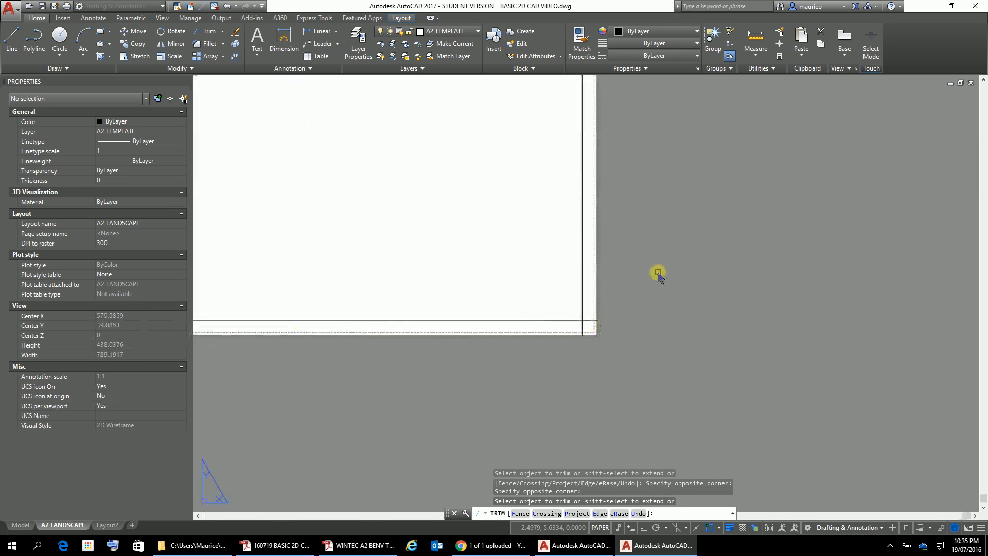
click(637, 269)
click(587, 351)
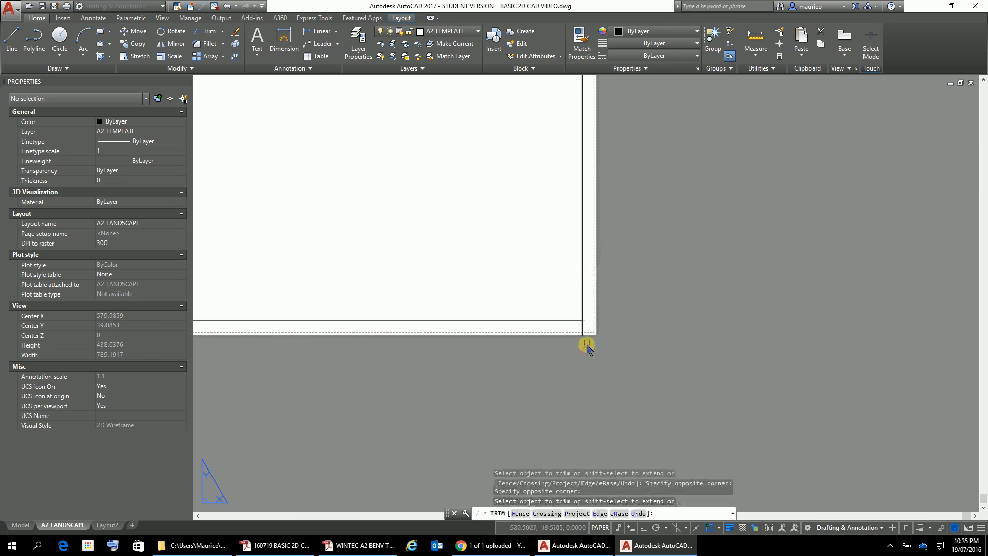
click(611, 327)
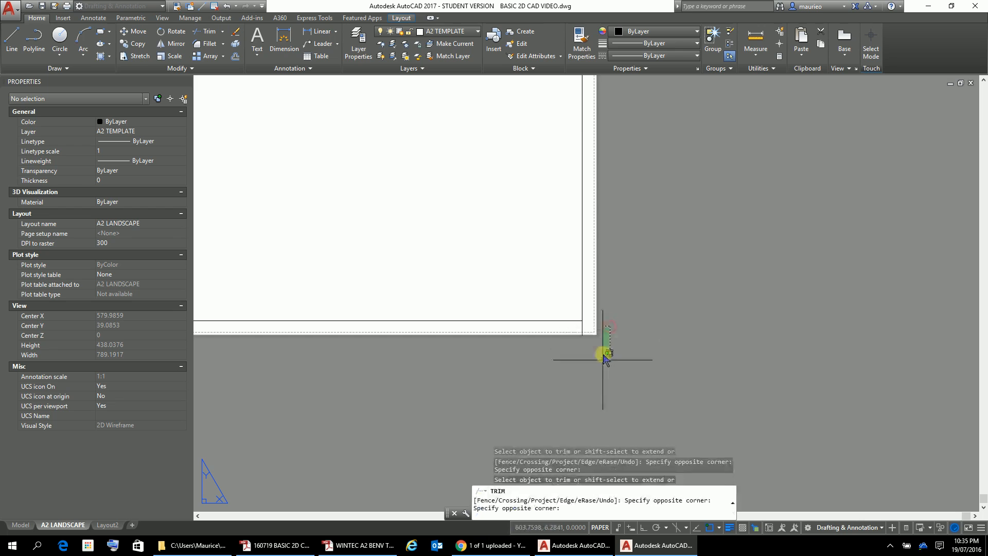
click(544, 381)
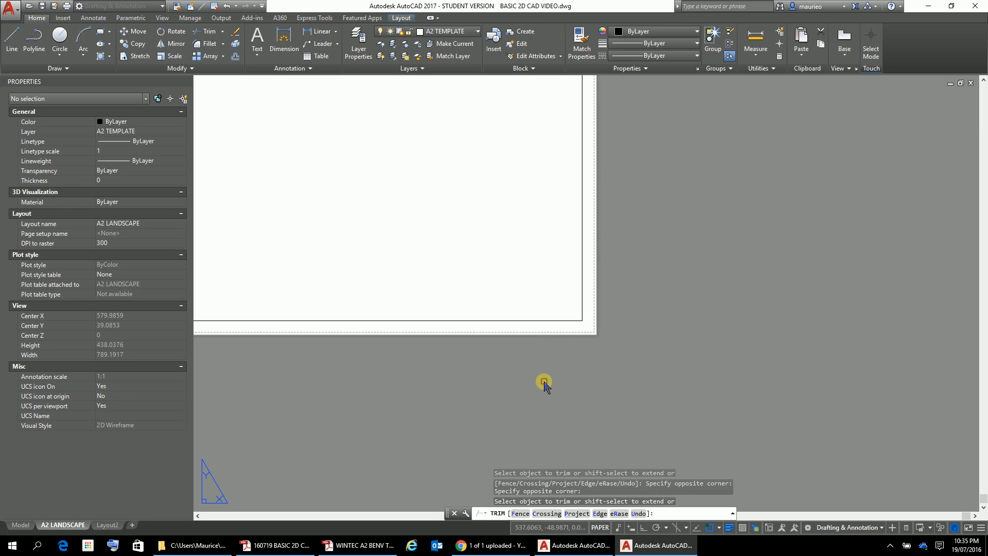
- Trim the overhanging ends of the border lines at the sheet's top-right corner
scroll(690, 342, down, 4)
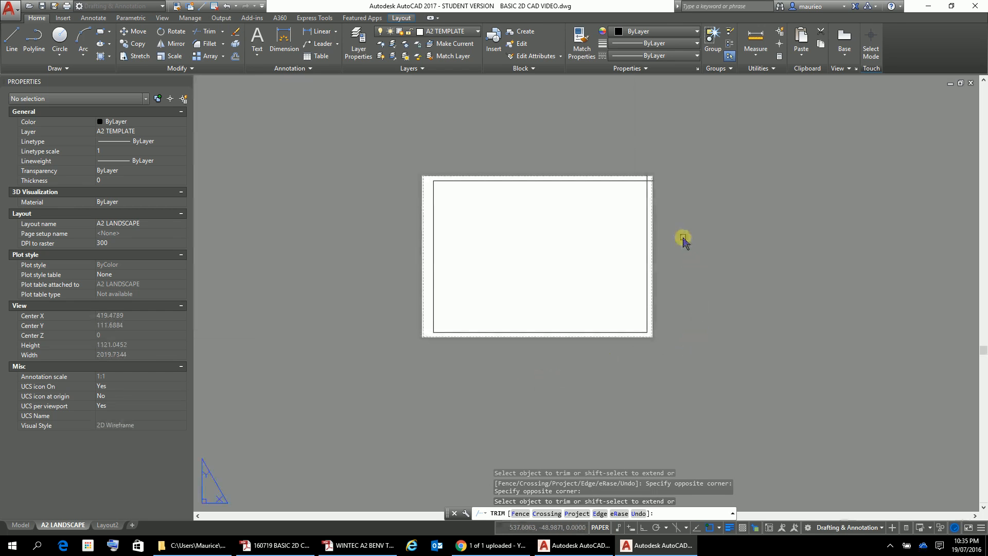
middle_drag(684, 239, 702, 364)
scroll(701, 312, up, 6)
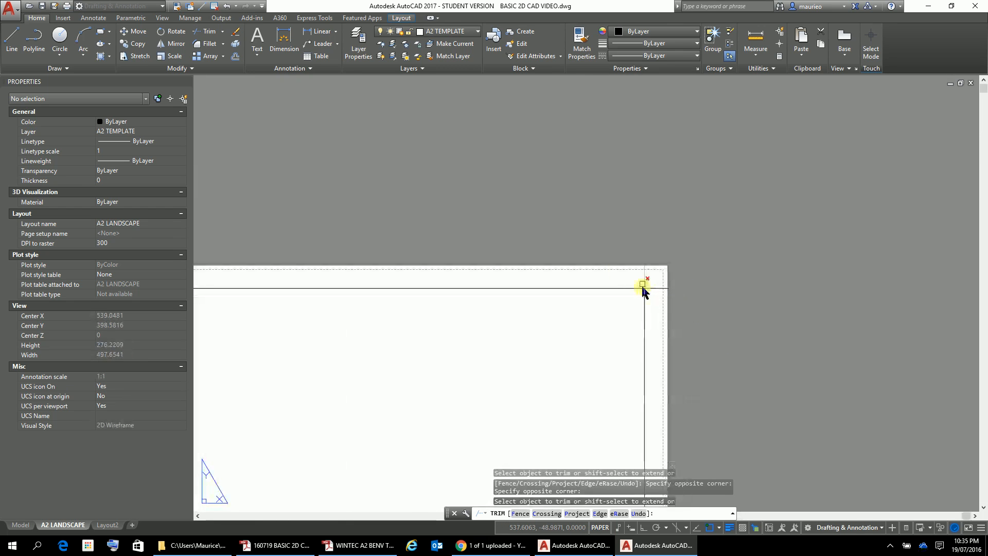
click(608, 233)
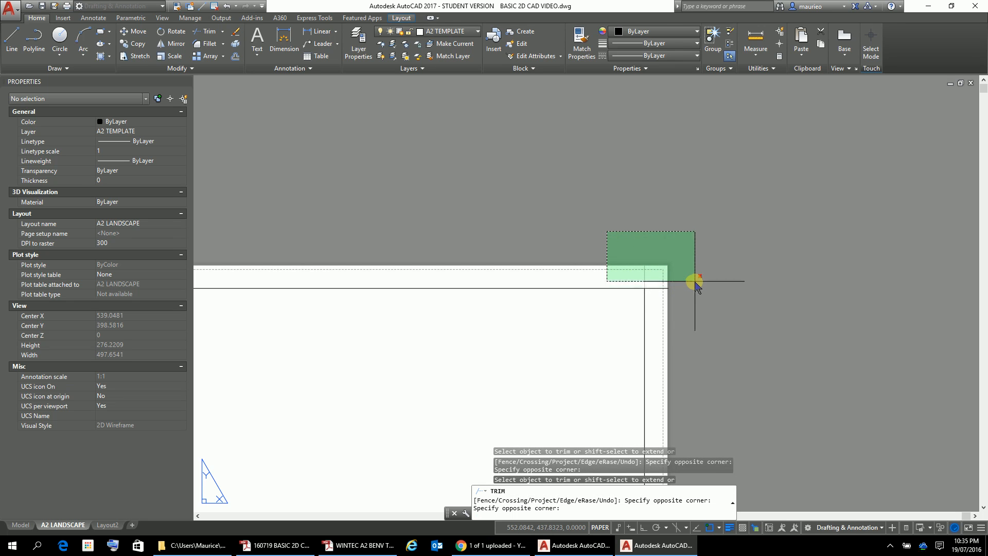
click(695, 282)
click(687, 282)
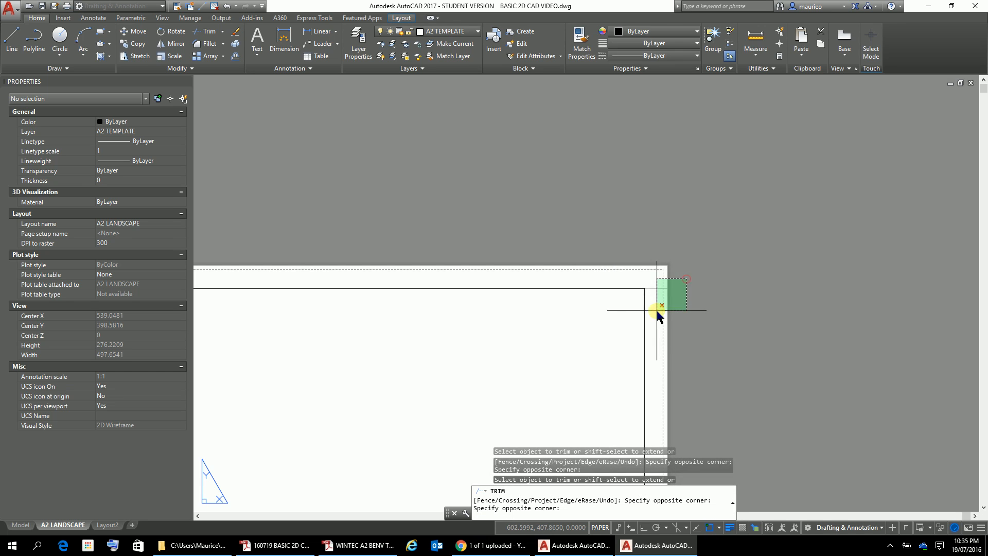
click(655, 309)
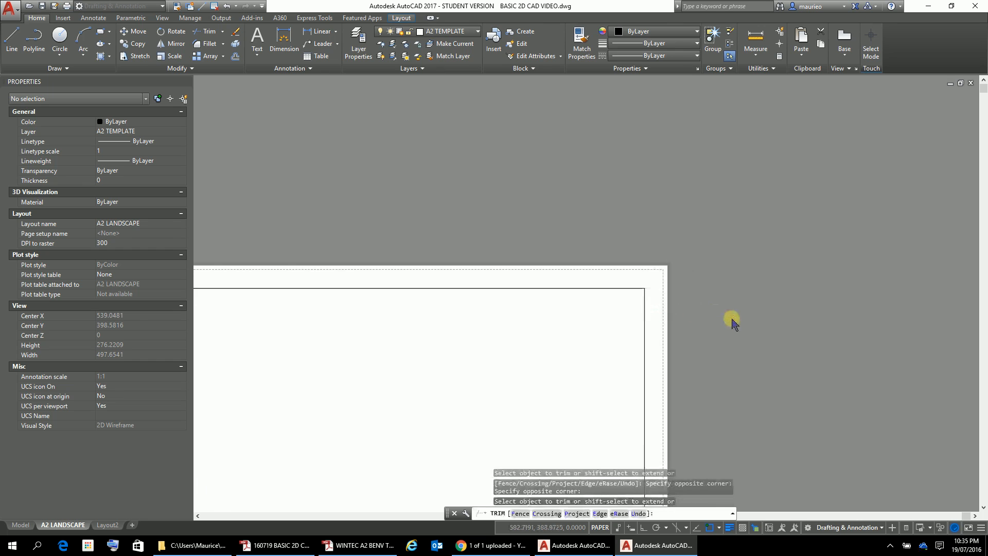
scroll(732, 322, down, 5)
middle_drag(732, 369, 726, 219)
scroll(748, 260, up, 2)
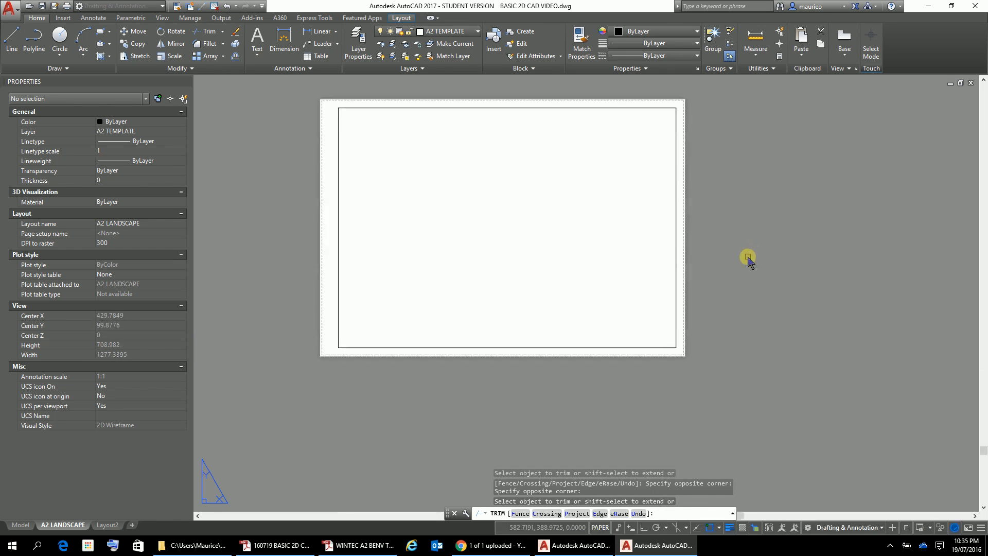
scroll(749, 257, up, 1)
scroll(749, 257, down, 1)
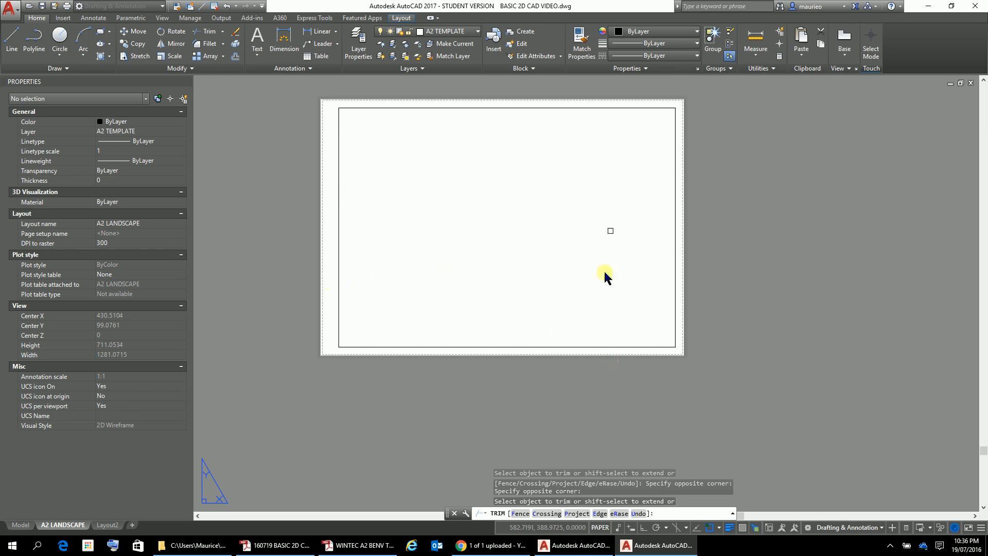
- Draw test selection windows in the empty area beside the sheet and end the Trim command
click(786, 150)
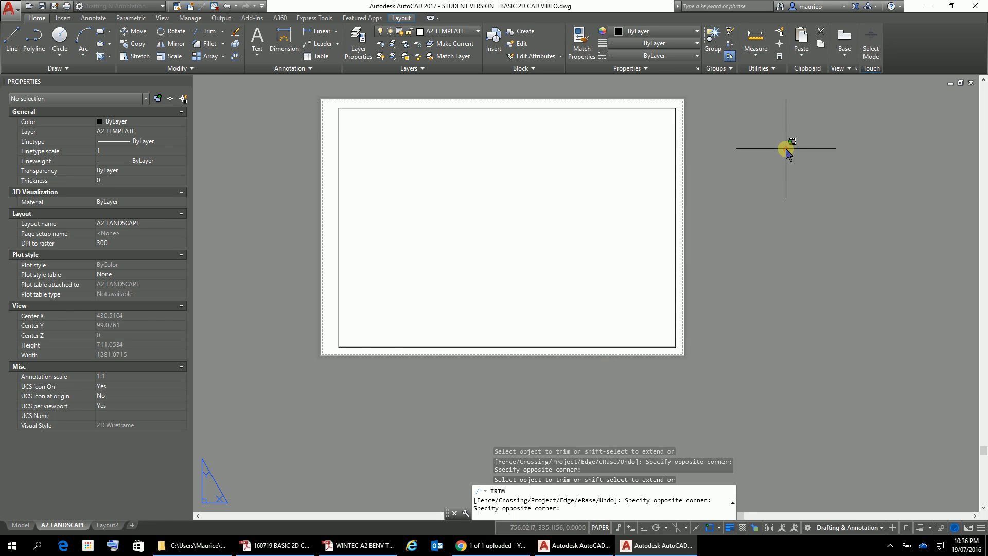
click(717, 221)
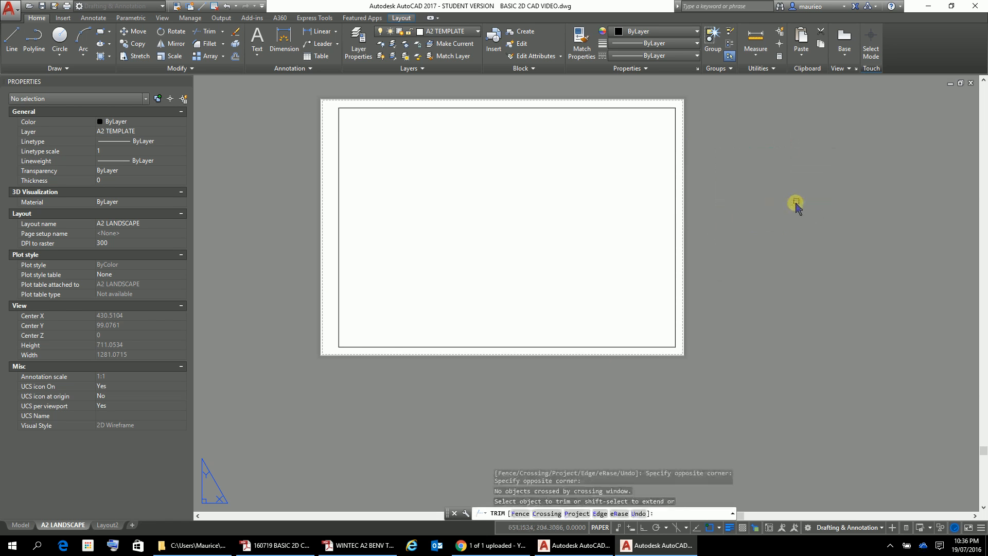
click(797, 203)
click(856, 252)
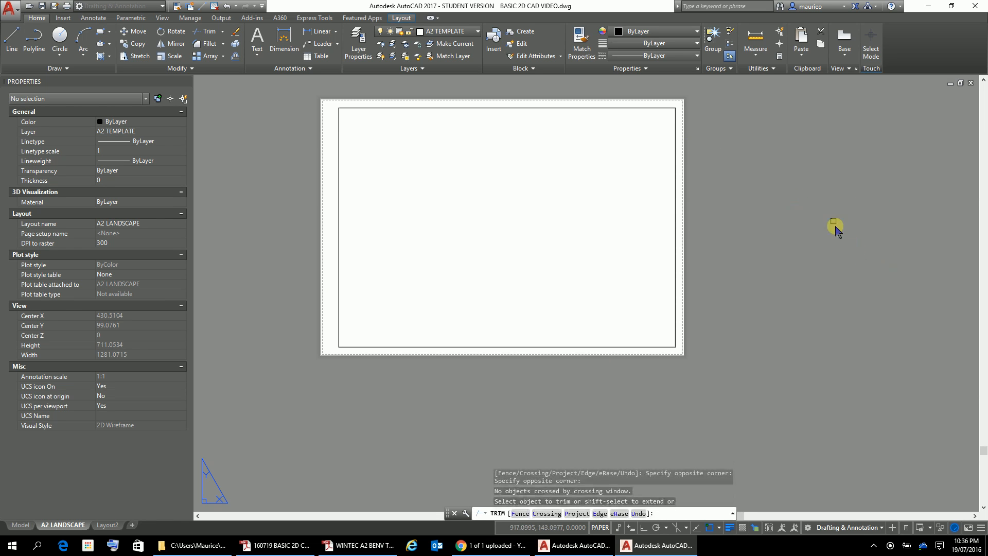
key(Escape)
key(Escape)
key(Escape)
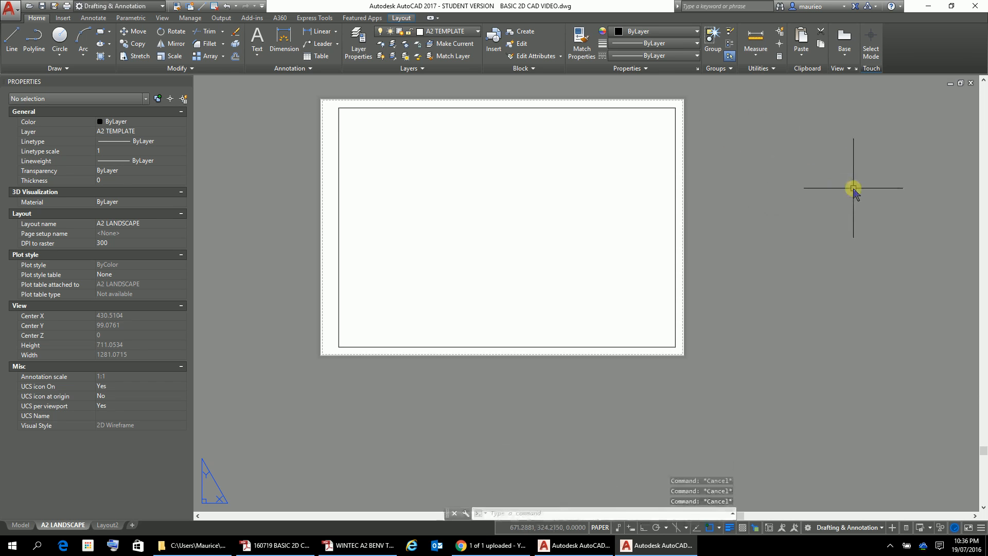
- Try out lasso, crossing and window selections in the empty area beside the sheet
mouse_move(851, 193)
mouse_down()
mouse_move(820, 335)
mouse_move(728, 247)
mouse_move(820, 126)
mouse_move(933, 221)
mouse_move(878, 360)
mouse_move(884, 347)
mouse_up()
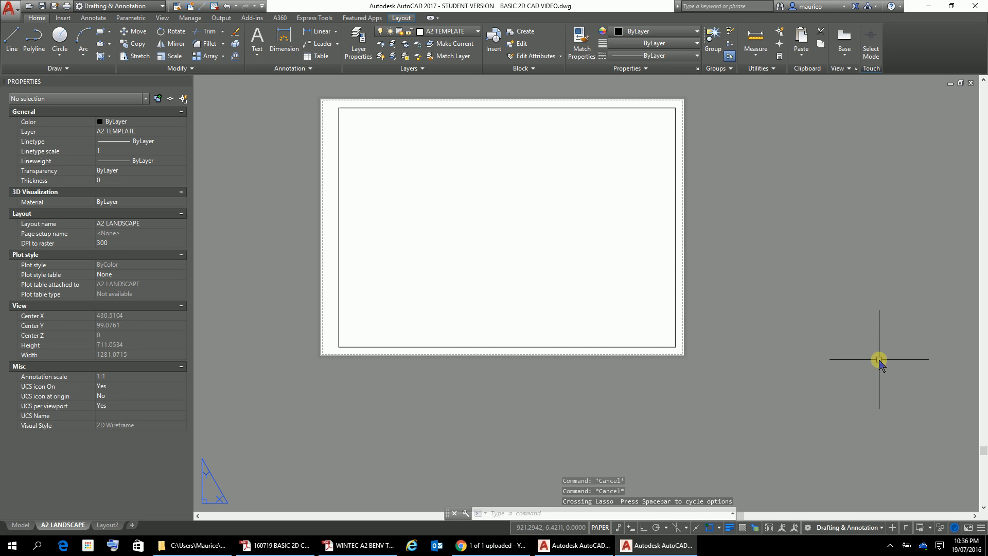
click(863, 179)
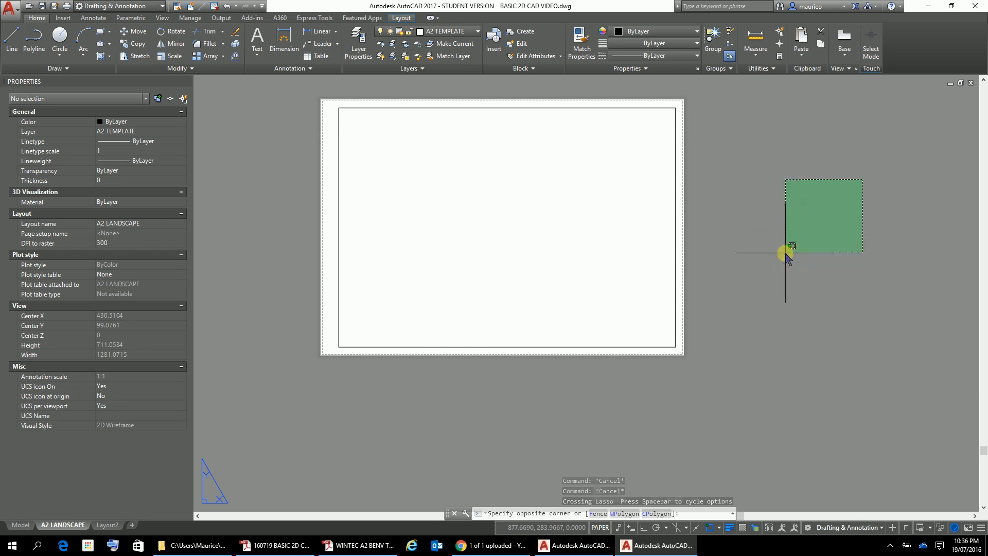
click(786, 254)
mouse_move(874, 195)
mouse_down()
mouse_move(842, 276)
mouse_move(797, 185)
mouse_move(872, 165)
mouse_up()
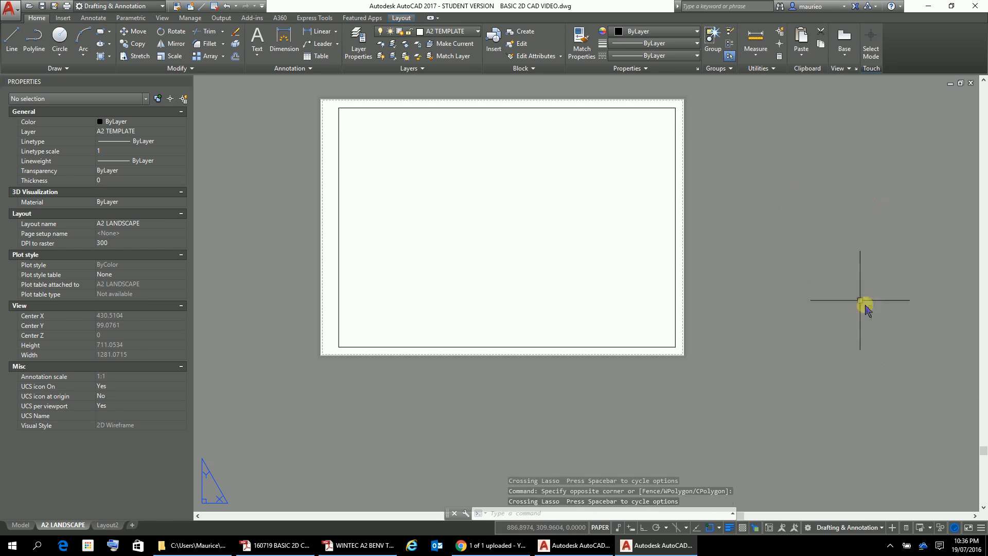
click(862, 175)
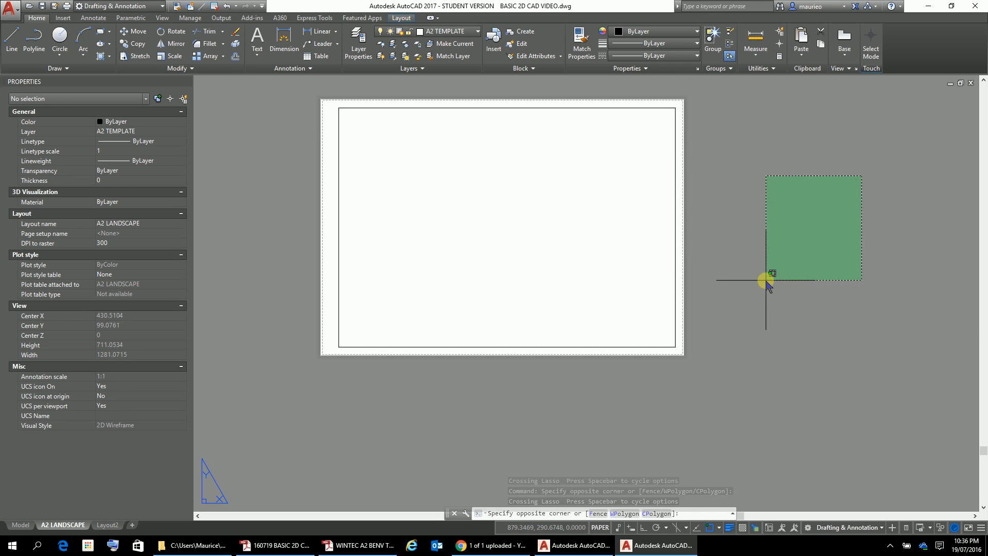
click(767, 281)
click(775, 175)
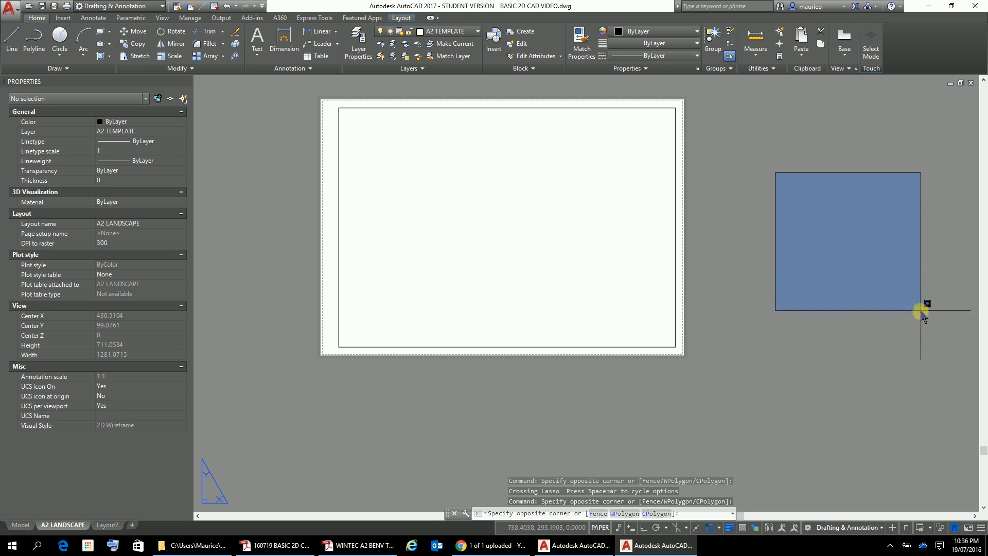
click(922, 310)
click(880, 178)
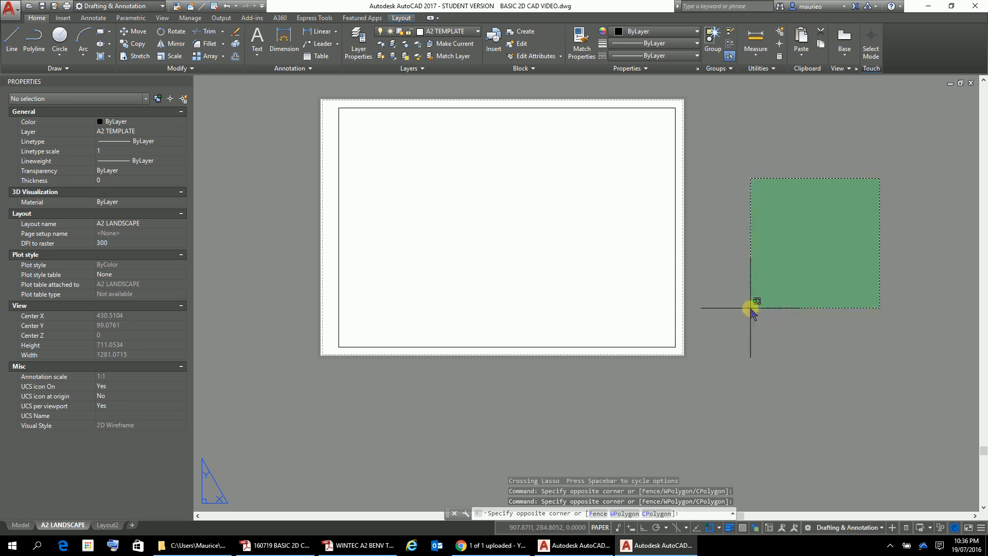
click(756, 294)
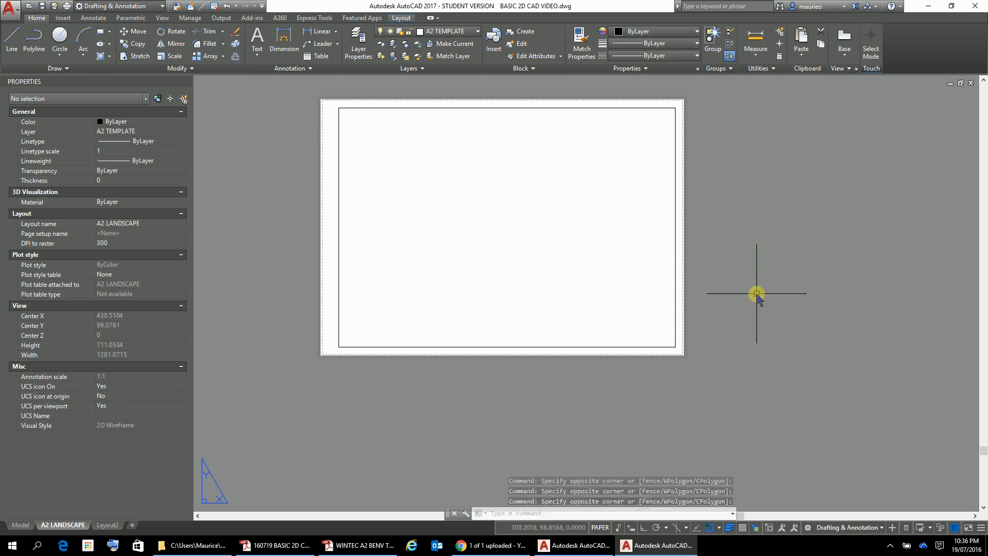
click(757, 183)
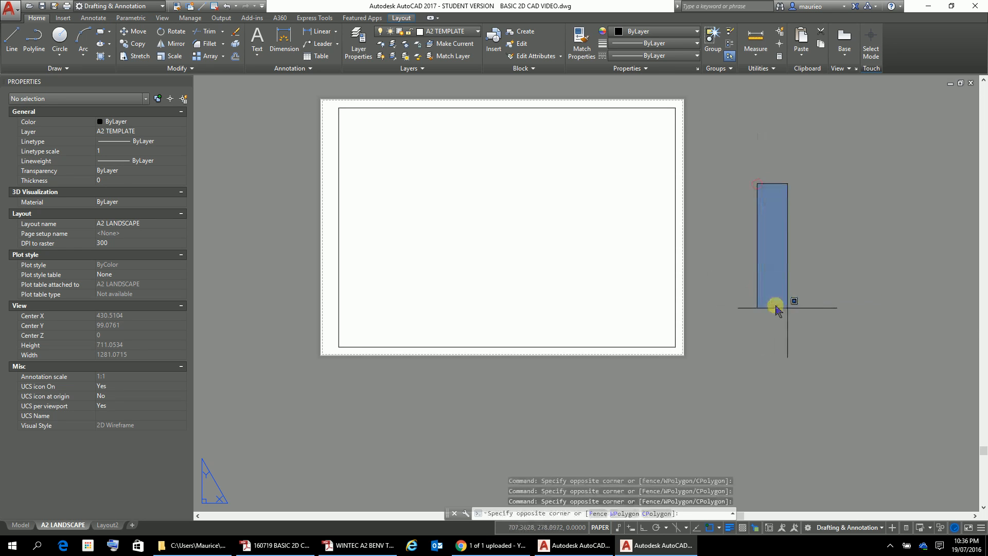
click(928, 343)
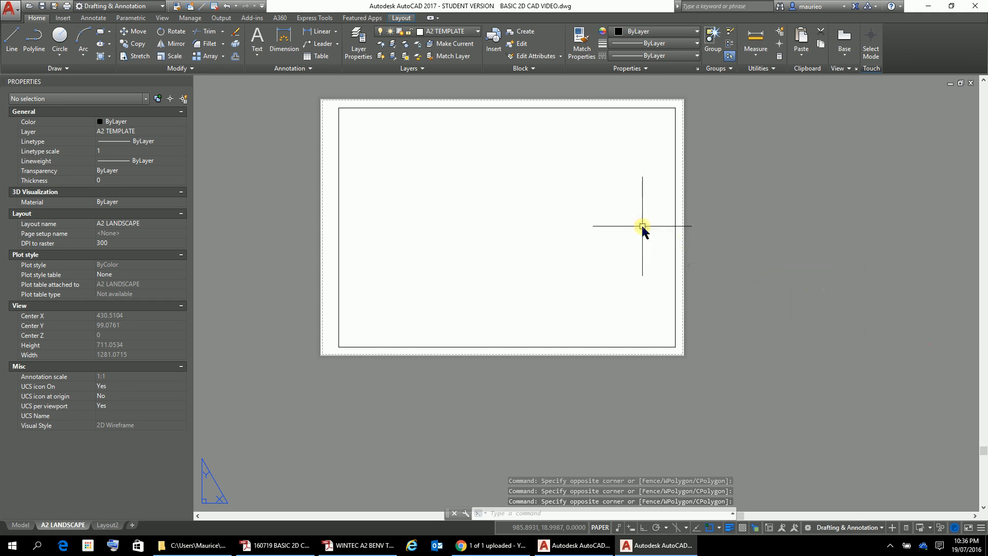
- Inspect the properties of the top border line and clear the selection
scroll(642, 224, down, 2)
scroll(699, 232, up, 5)
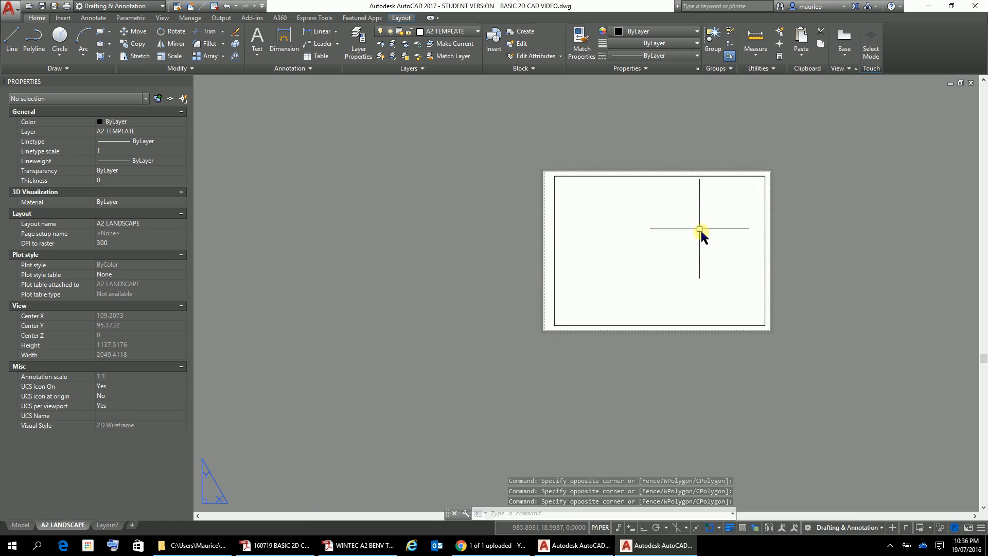
scroll(685, 225, down, 4)
scroll(685, 223, up, 2)
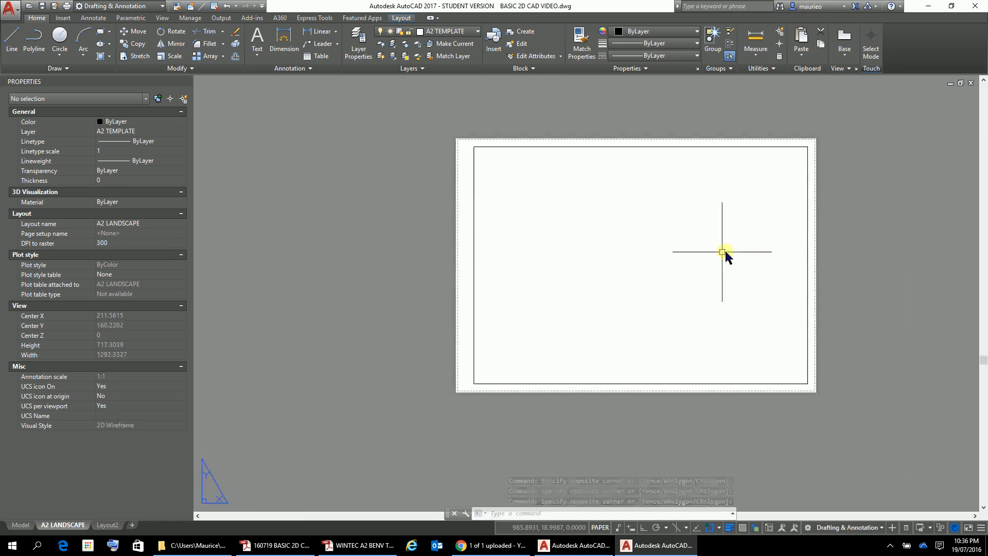
middle_drag(725, 251, 624, 264)
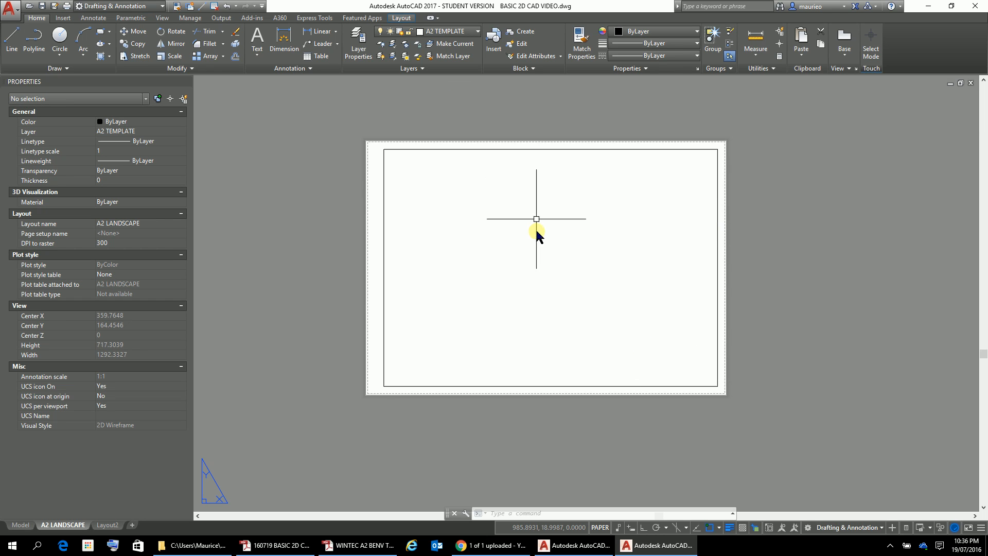
click(551, 149)
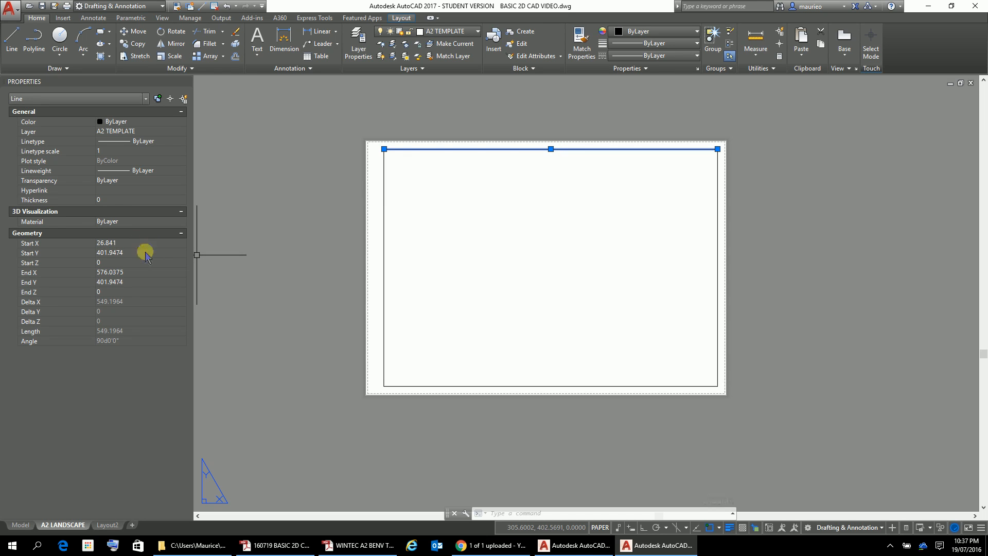
key(Escape)
key(Escape)
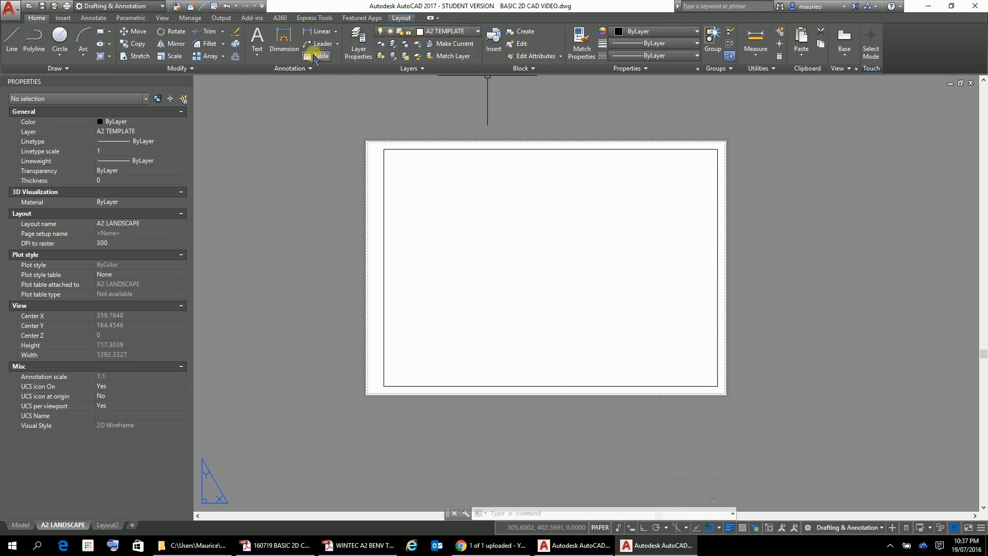
- Set the A2 TEMPLATE layer's lineweight to 0.25 mm and close the layer manager
click(362, 52)
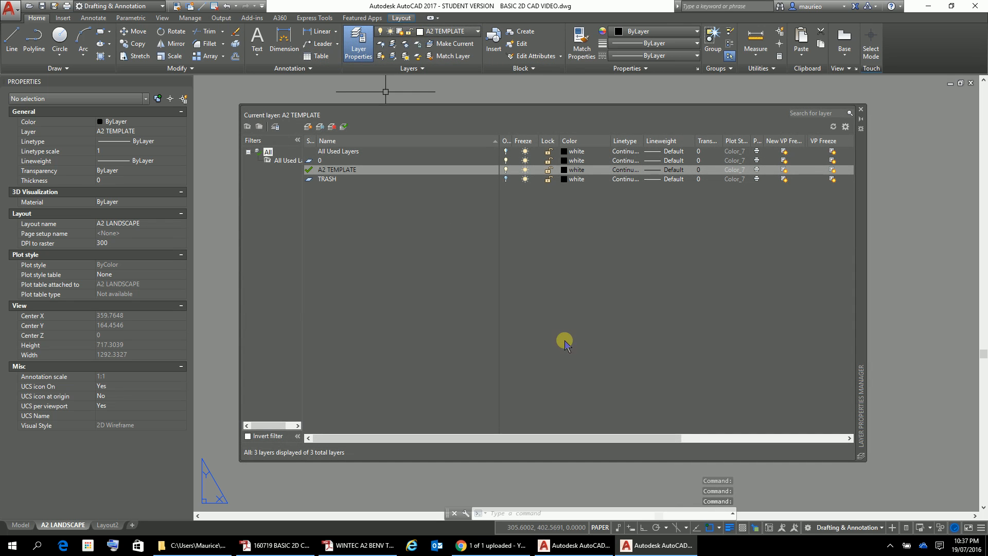
click(674, 171)
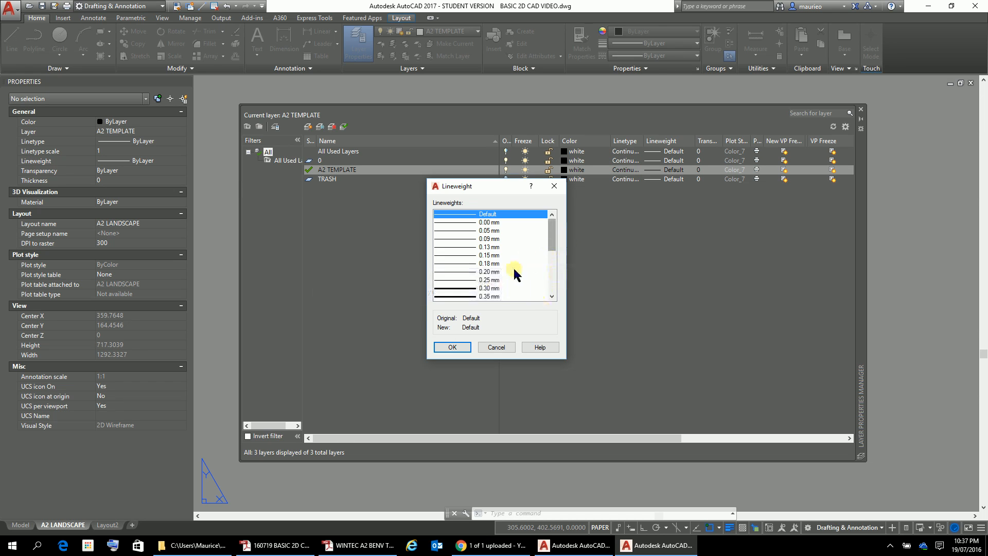
click(493, 280)
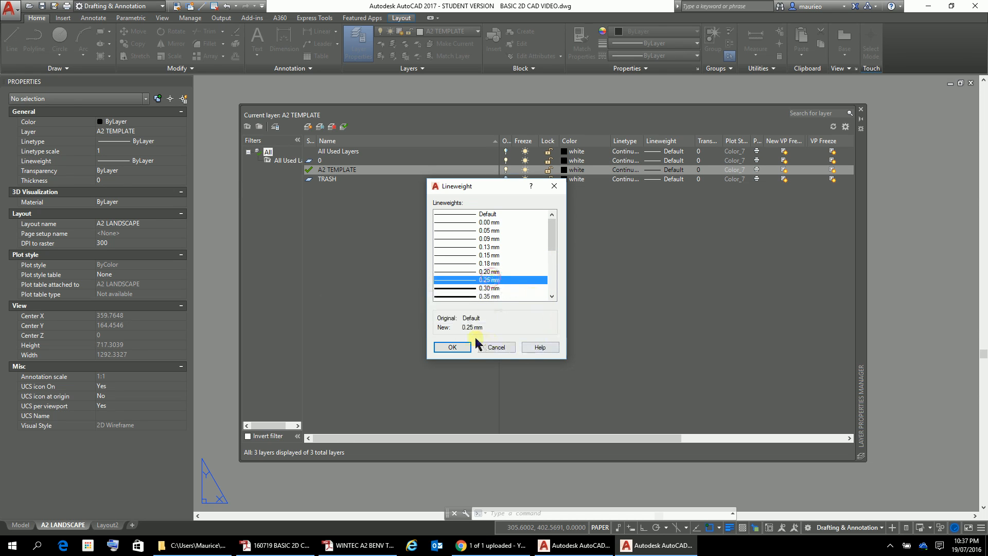
click(452, 348)
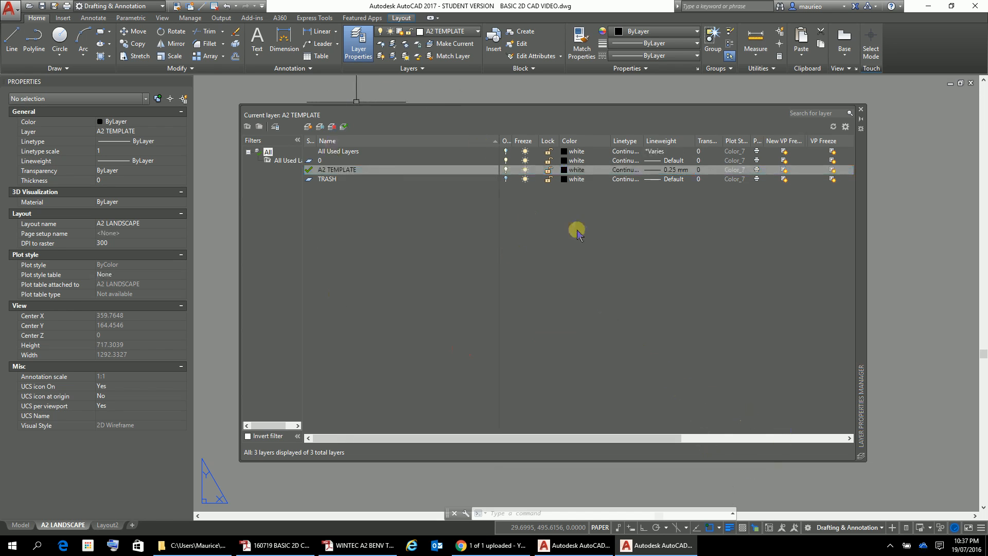
click(861, 110)
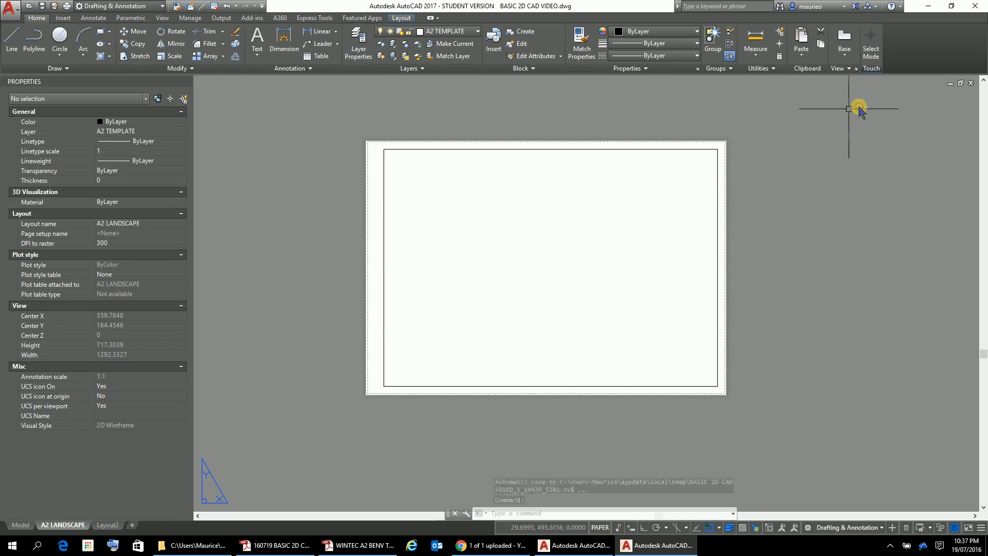
- Select all four lines of the drawing border on the A2 sheet
scroll(345, 184, up, 3)
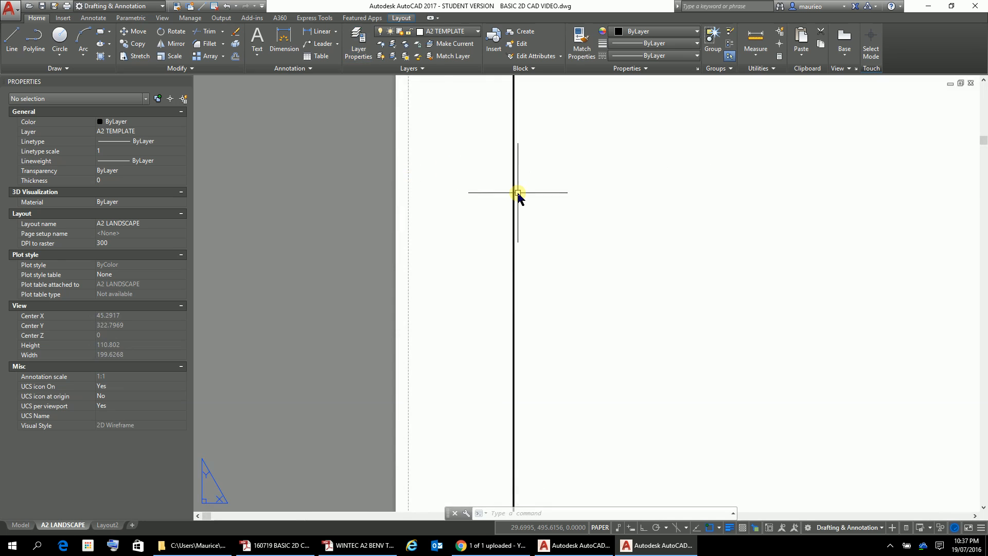
scroll(518, 194, down, 1)
middle_drag(551, 236, 394, 279)
scroll(539, 313, down, 2)
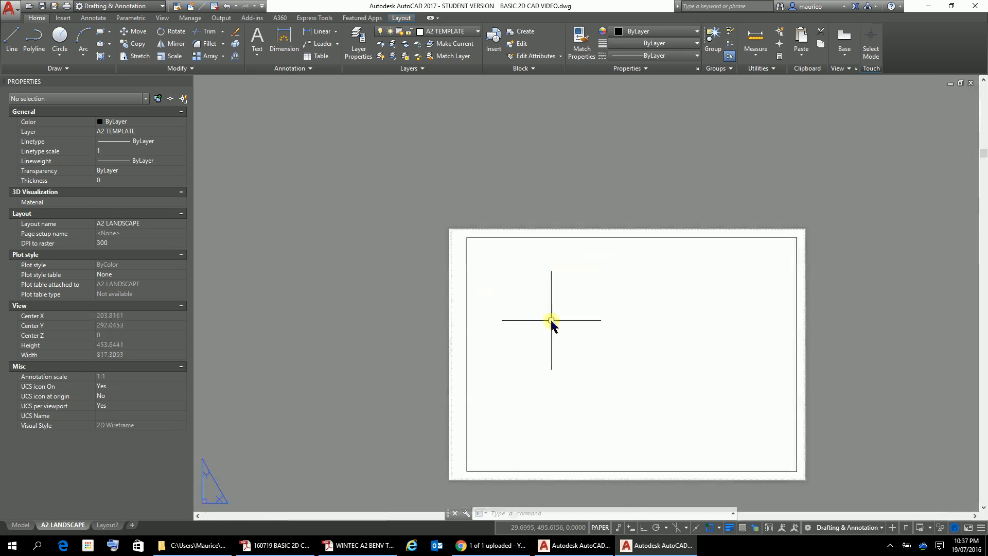
middle_drag(522, 315, 461, 253)
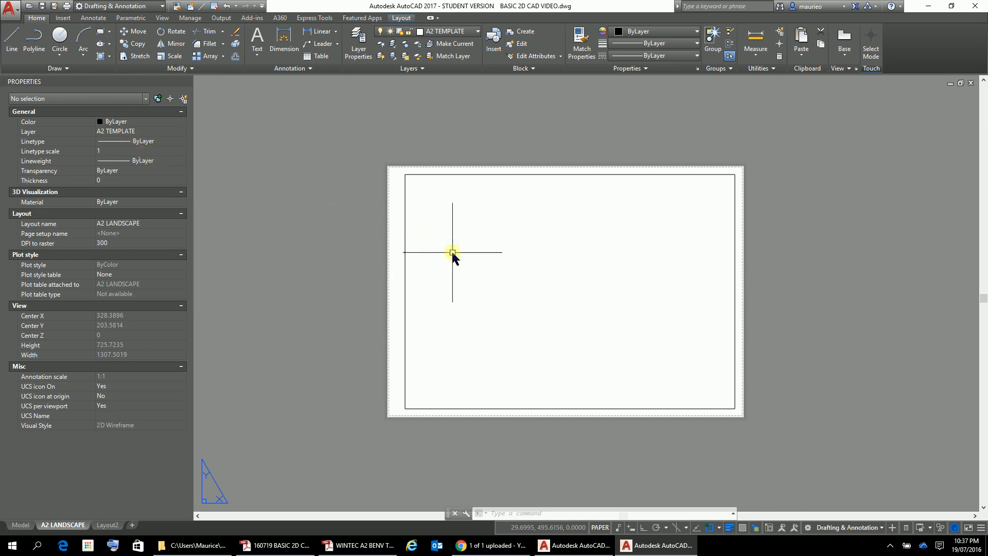
click(405, 240)
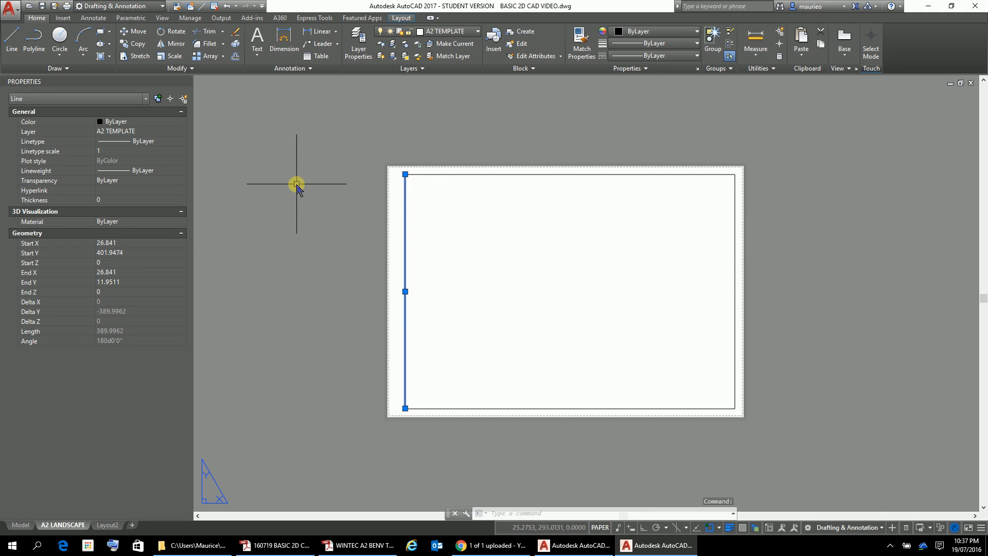
click(495, 174)
click(736, 268)
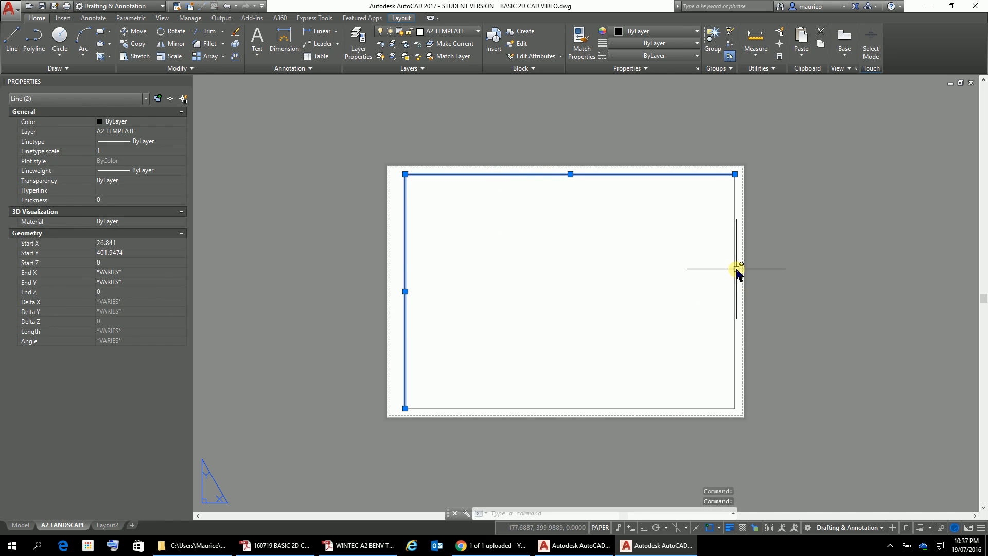
click(642, 409)
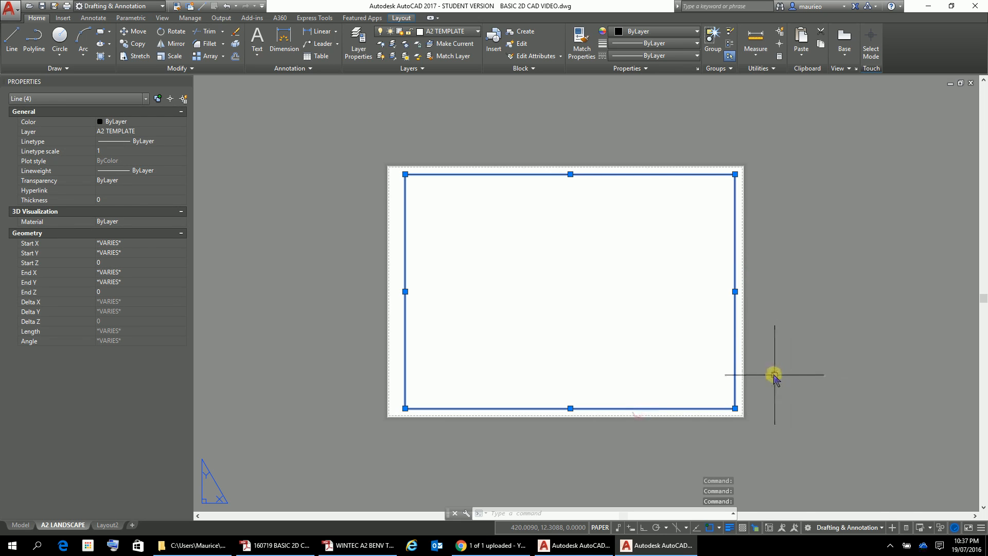